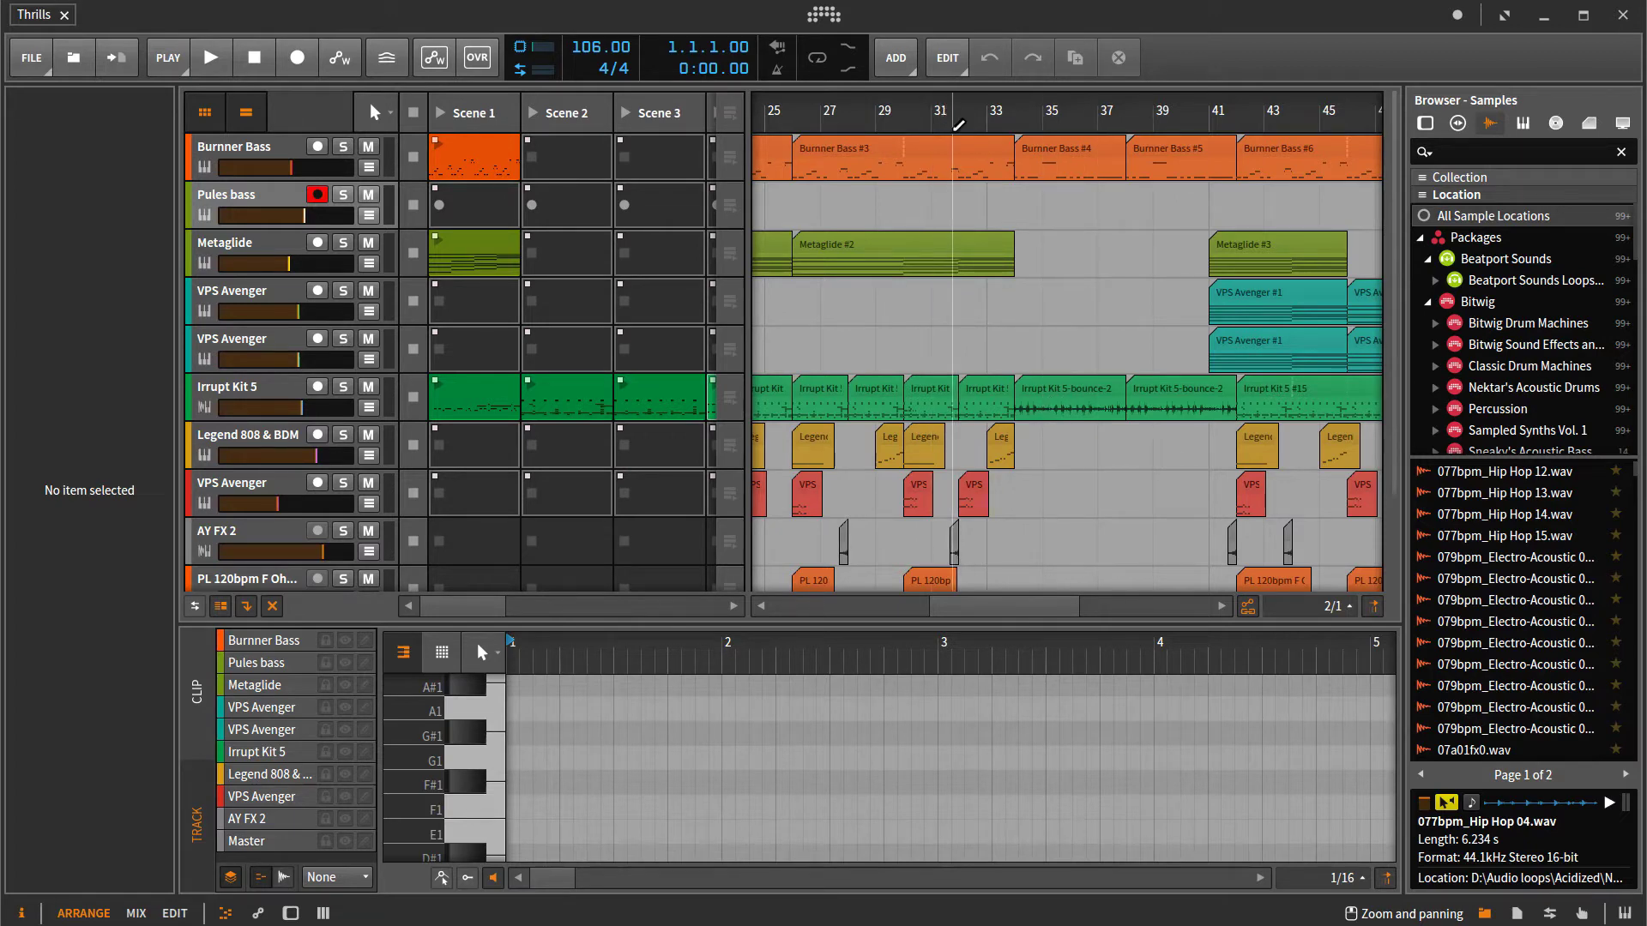
- Zoom to bars 27–41 and play the breakdown from bar 32, then stop
{"action": "left_click_drag", "start_coordinate": [969, 110], "coordinate": [1000, 158]}
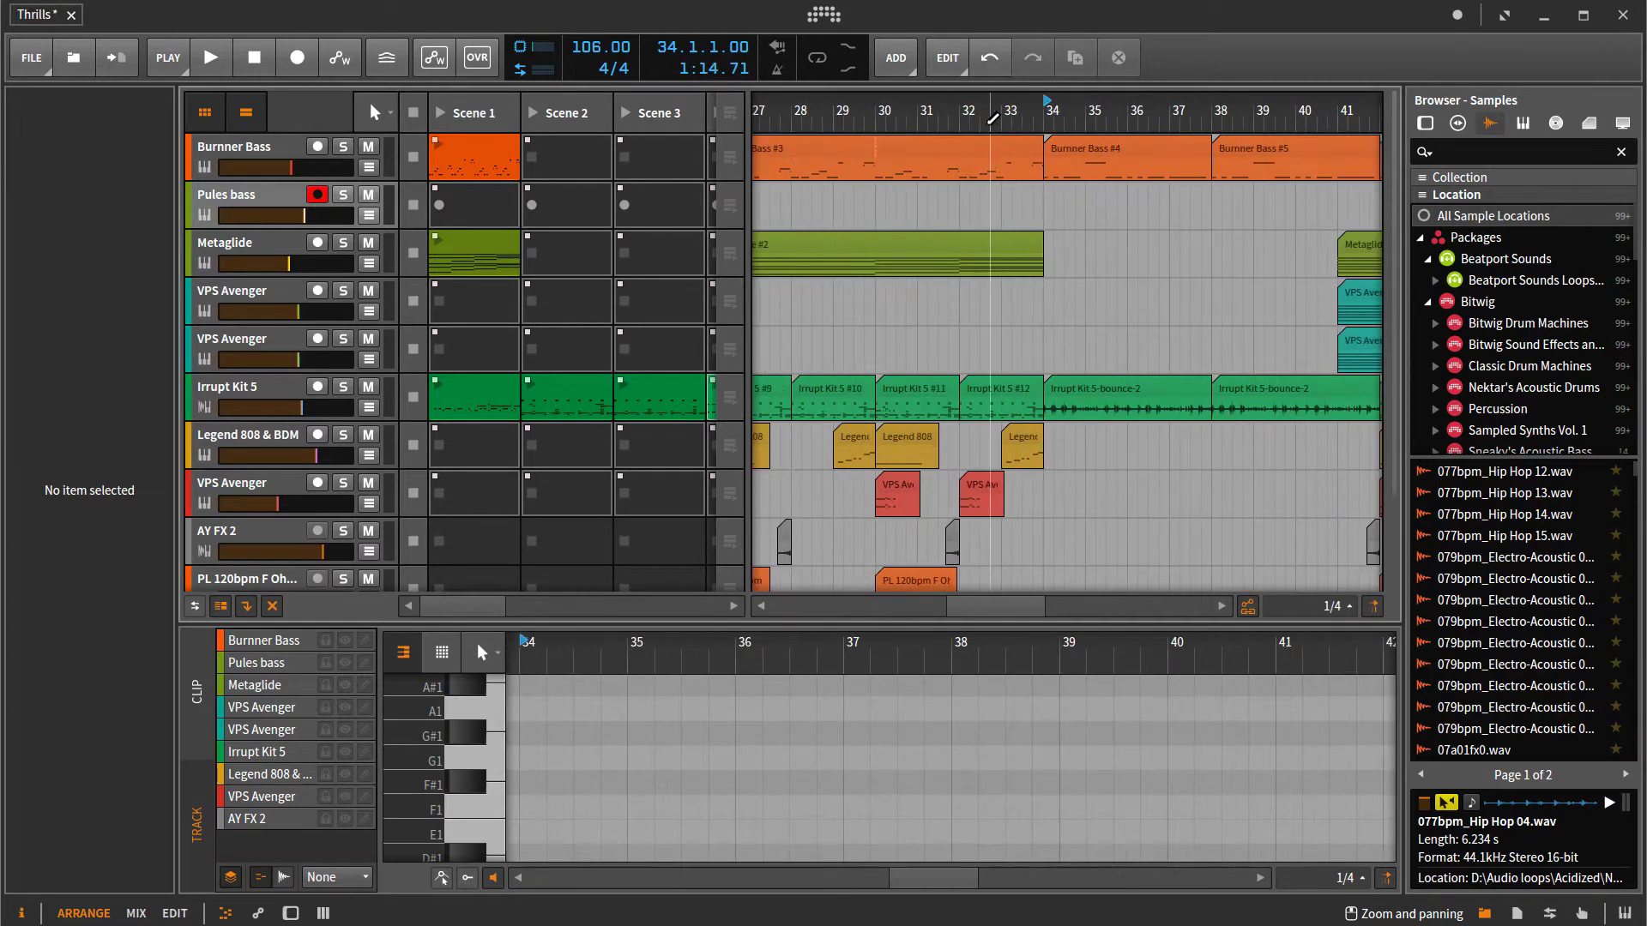
{"action": "left_click", "coordinate": [961, 103]}
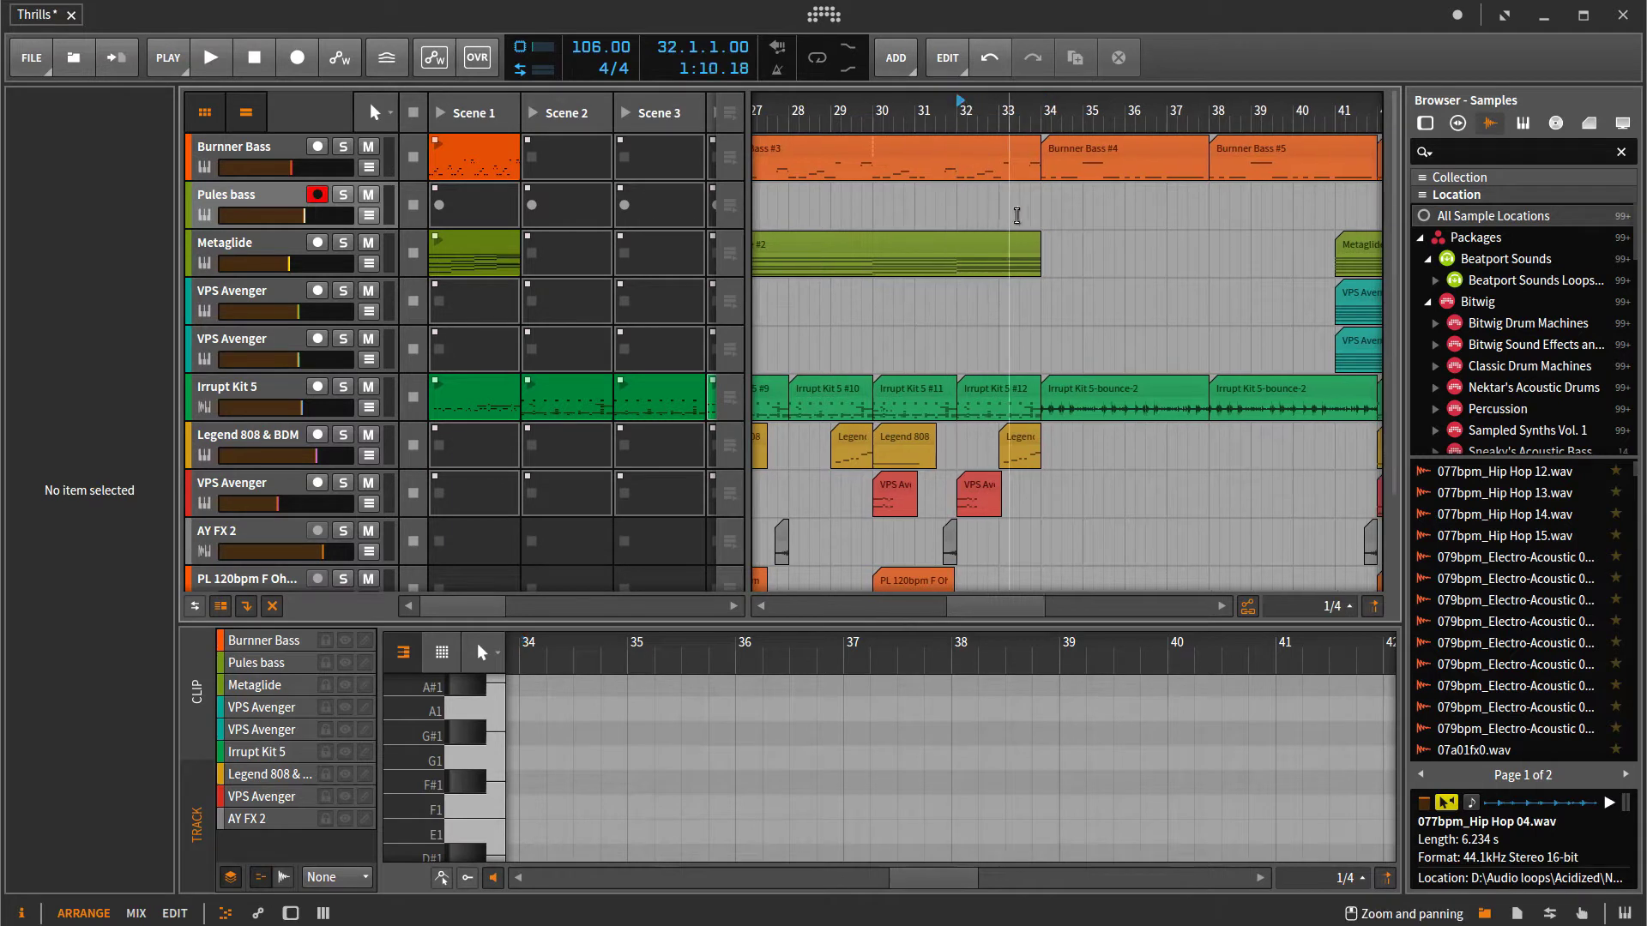
{"action": "key", "text": "space"}
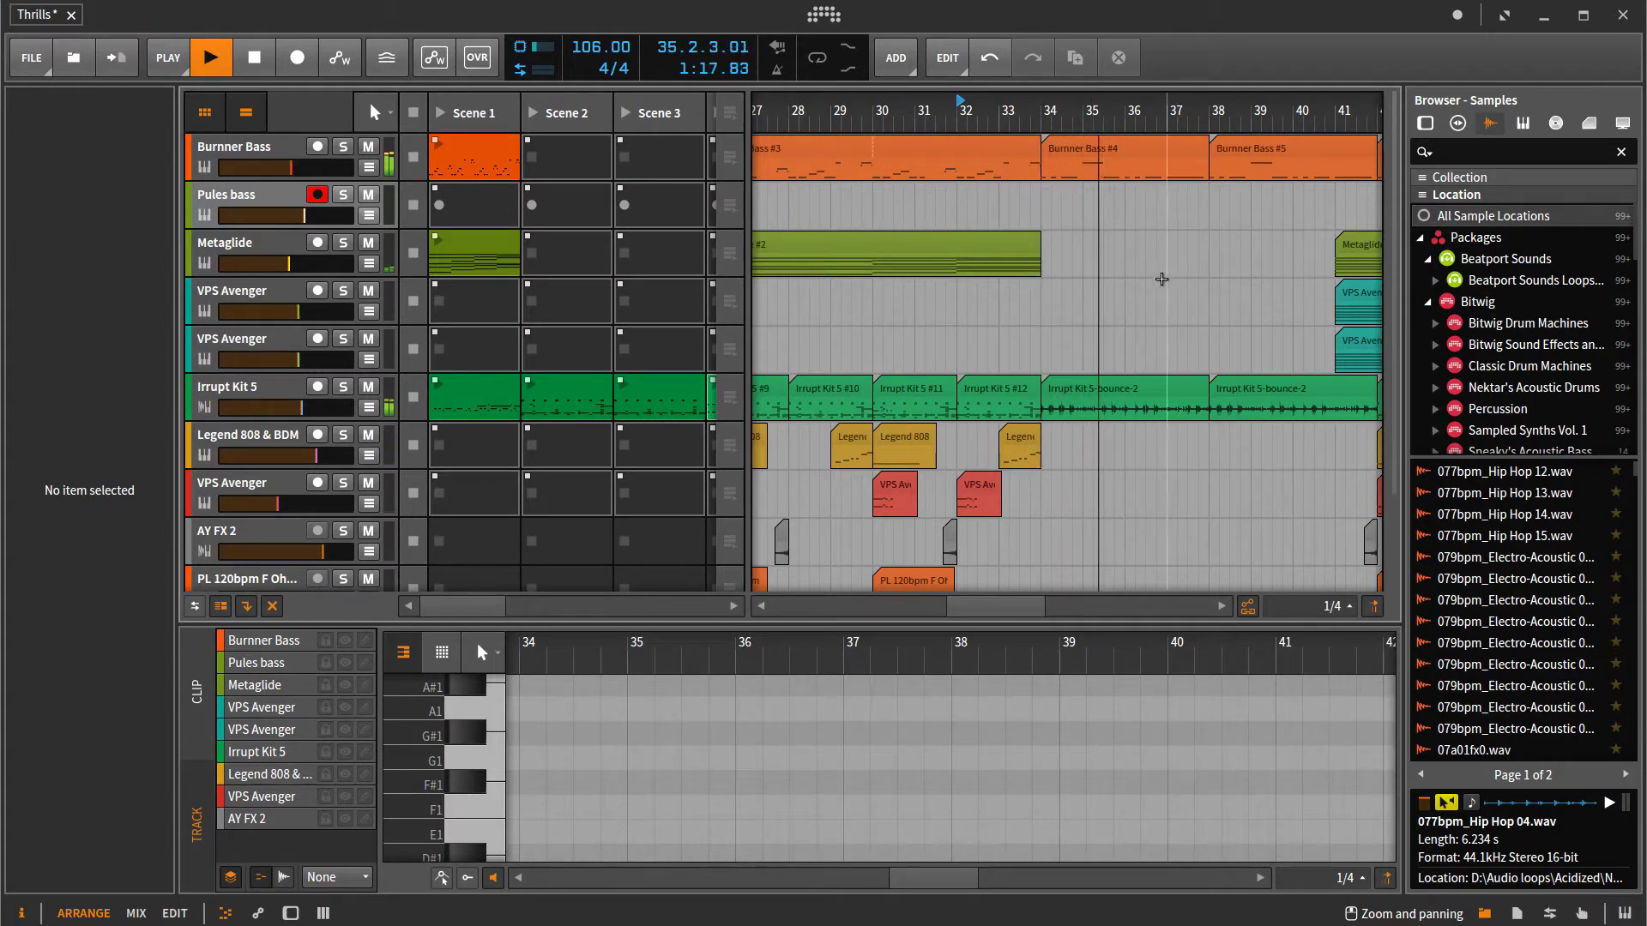
{"action": "key", "text": "space"}
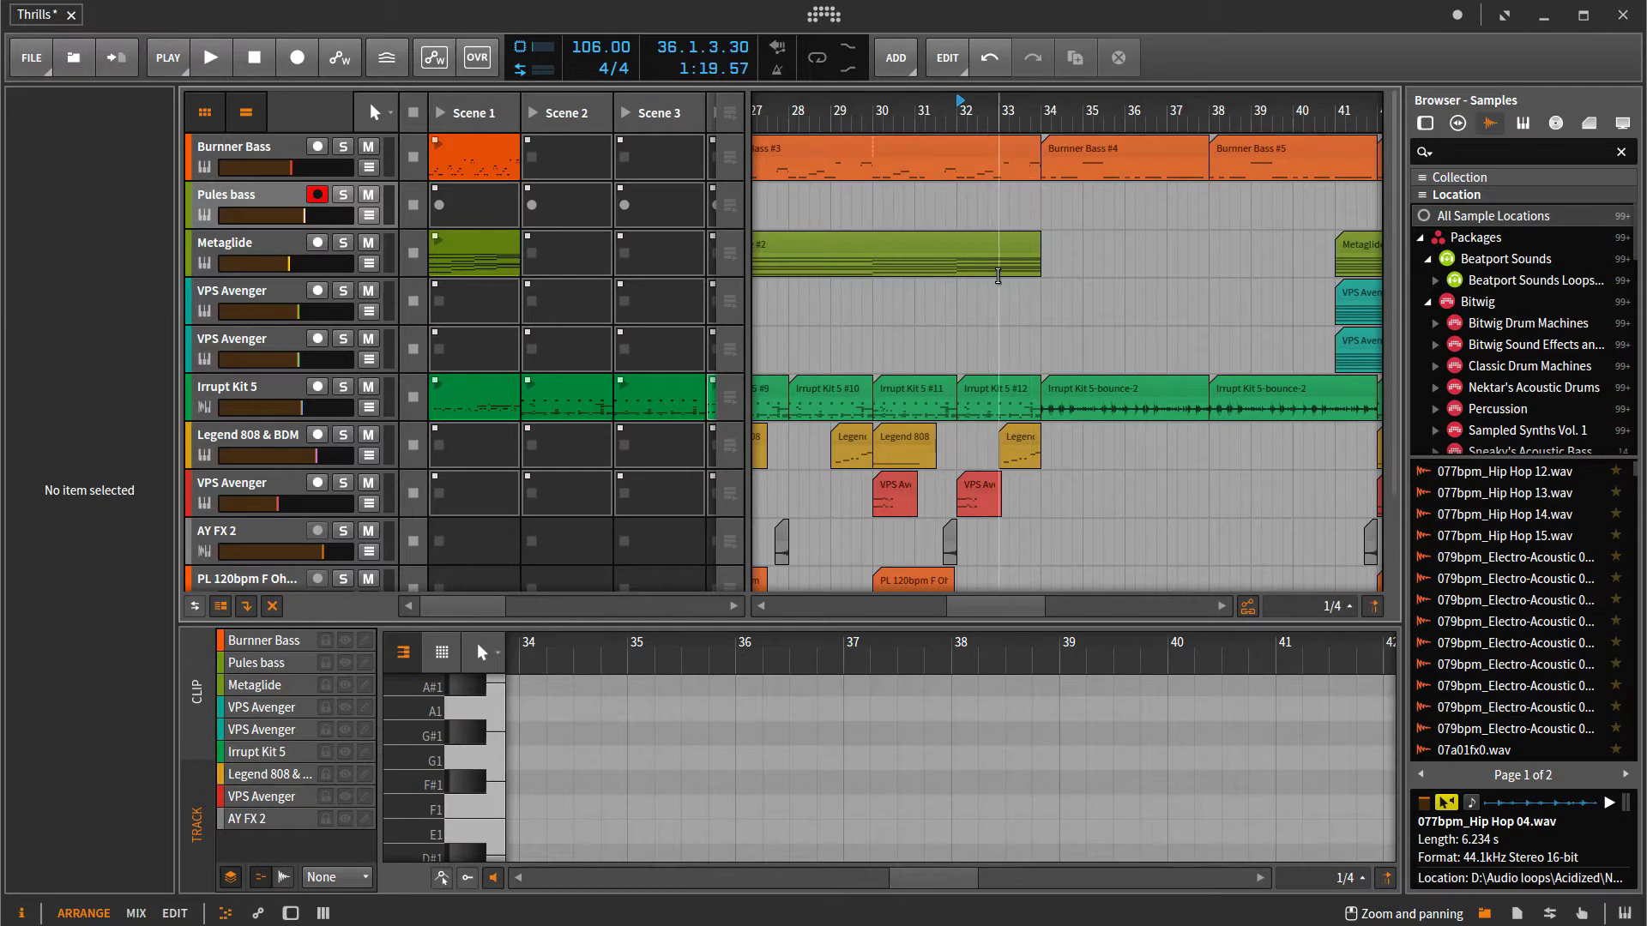
- Scroll the track list down to reveal the S1 Effect and Master tracks
{"action": "scroll", "coordinate": [1056, 477], "scroll_direction": "down", "scroll_amount": 2}
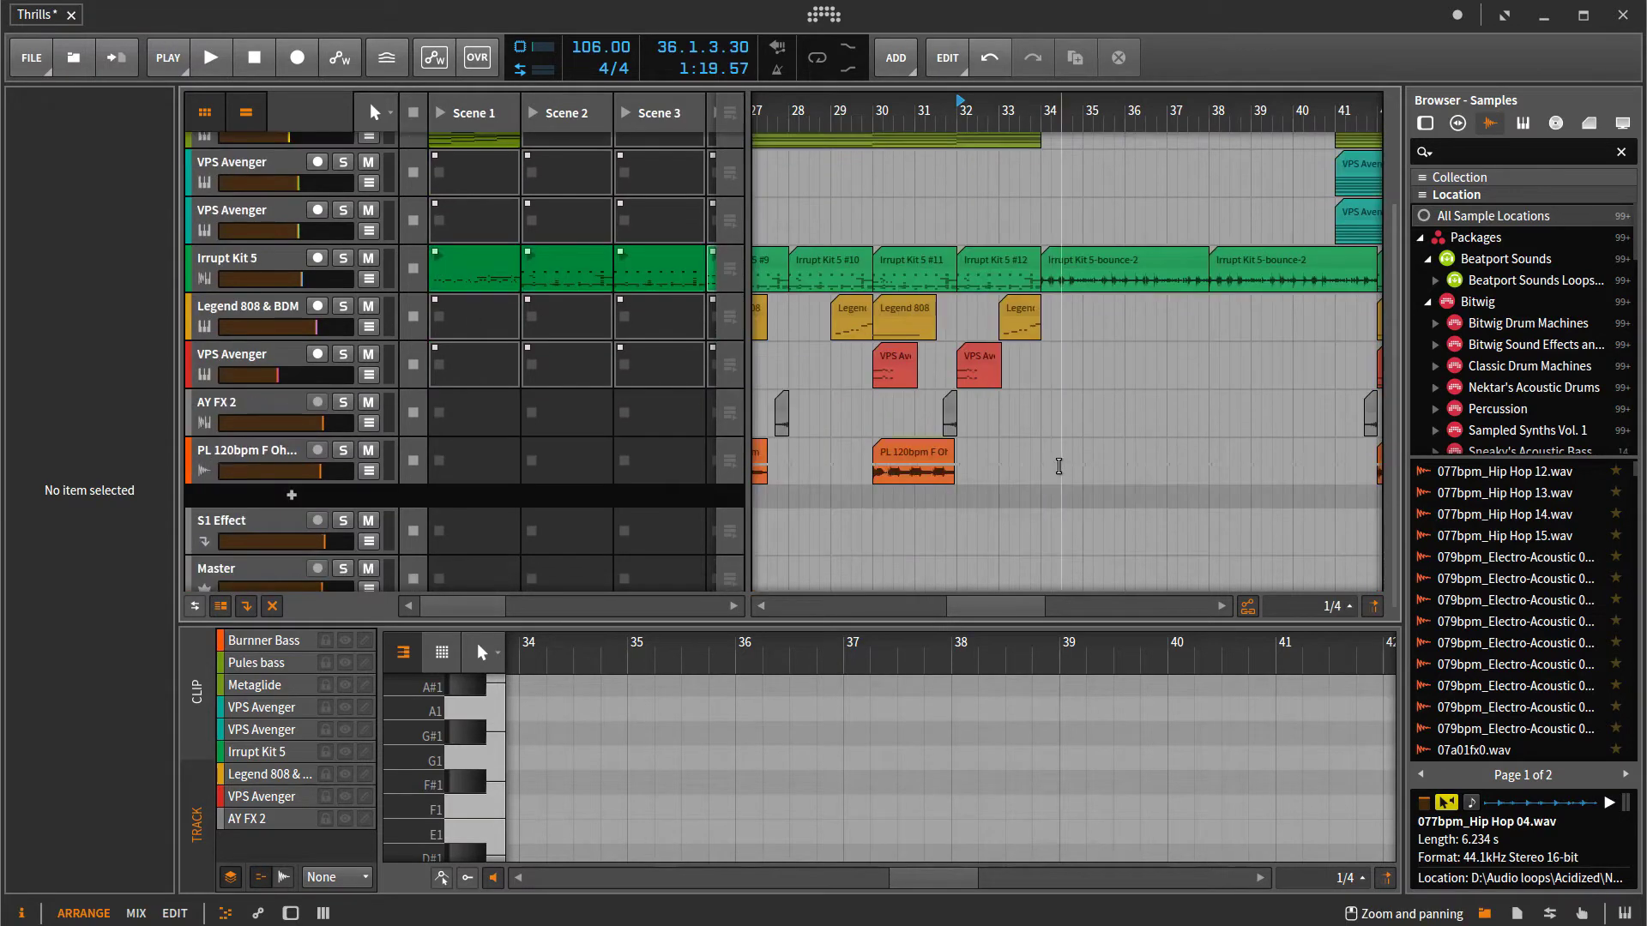
{"action": "scroll", "coordinate": [1056, 468], "scroll_direction": "up", "scroll_amount": 1}
{"action": "scroll", "coordinate": [1055, 451], "scroll_direction": "up", "scroll_amount": 1}
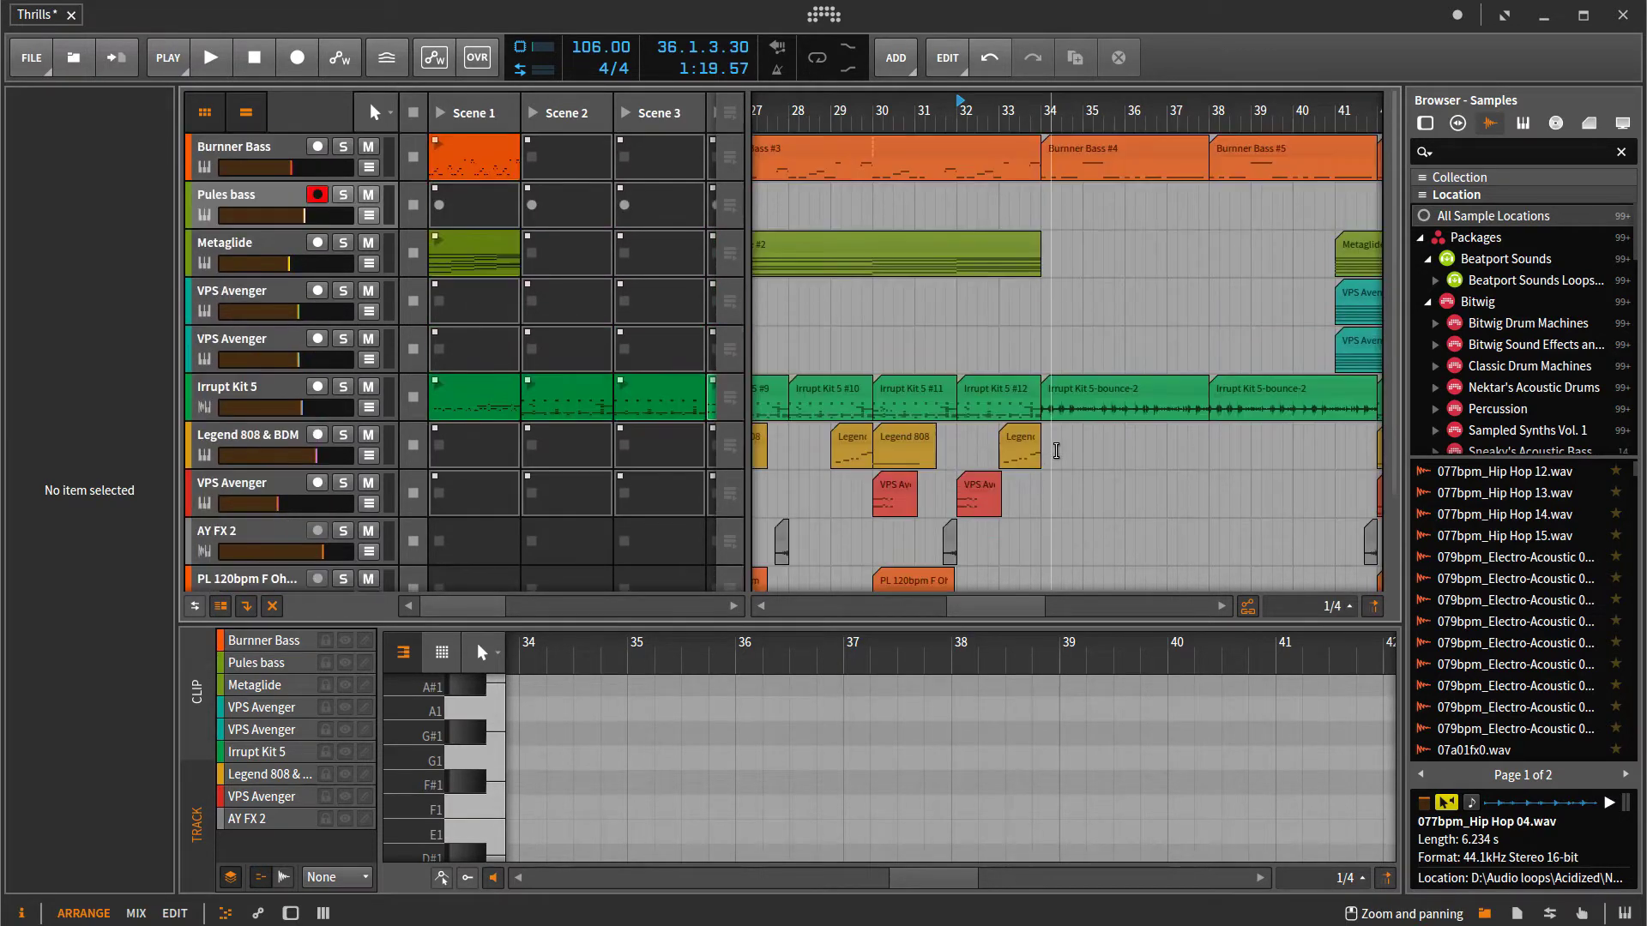
{"action": "scroll", "coordinate": [1093, 314], "scroll_direction": "down", "scroll_amount": 2}
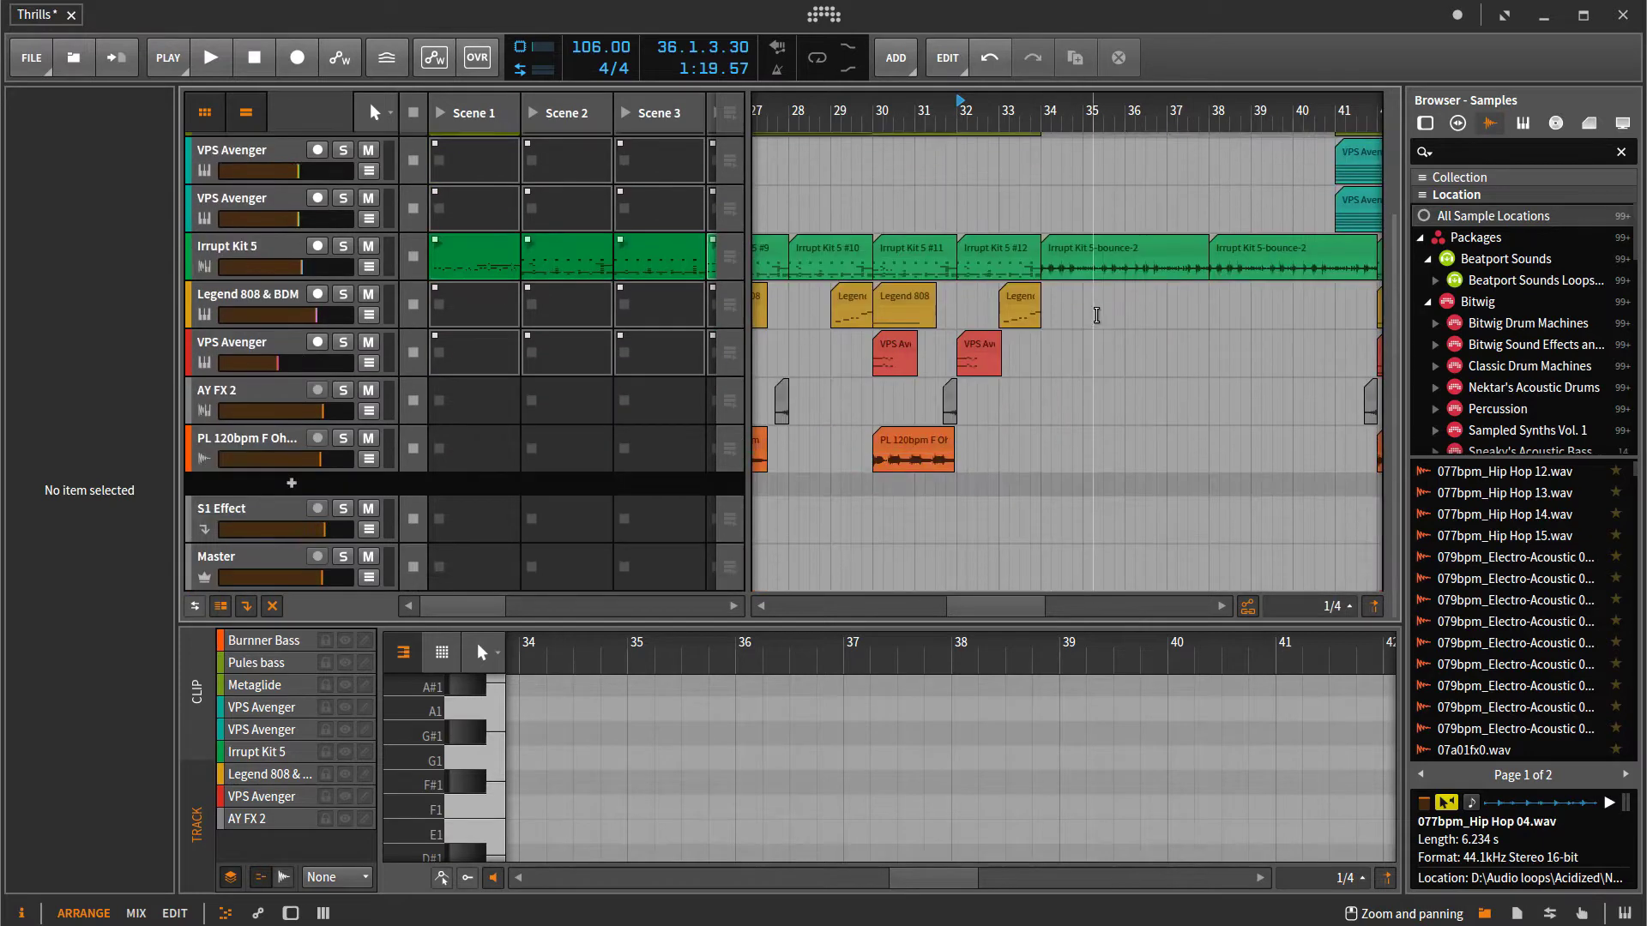
{"action": "scroll", "coordinate": [1097, 315], "scroll_direction": "up", "scroll_amount": 2}
{"action": "scroll", "coordinate": [1096, 315], "scroll_direction": "down", "scroll_amount": 2}
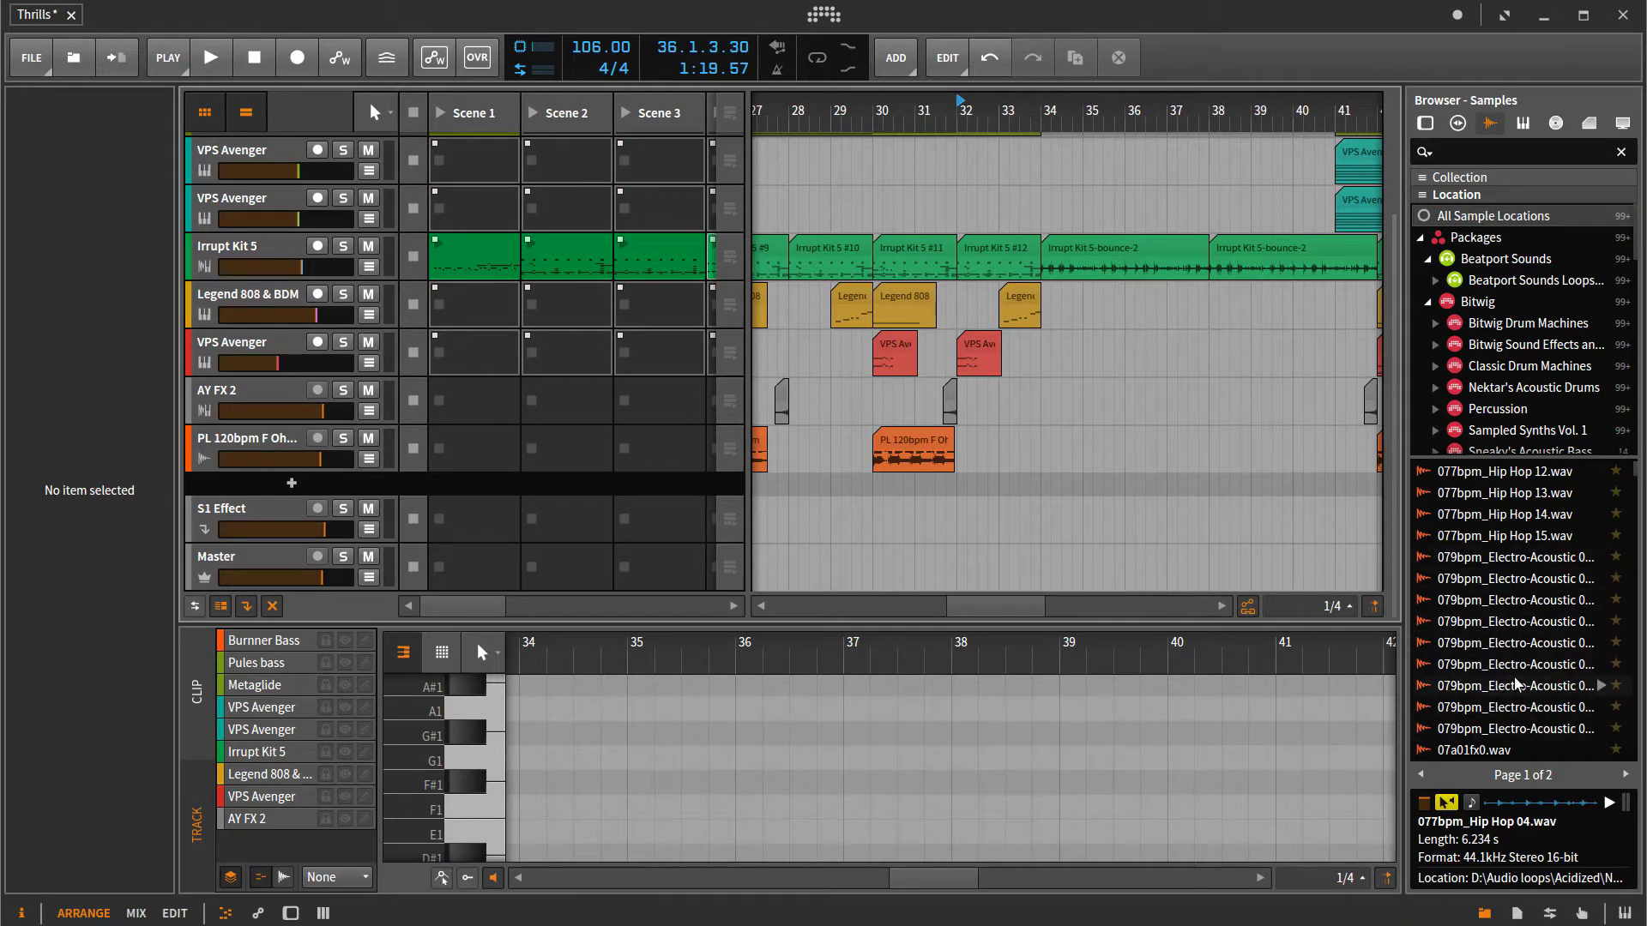
- Drop 079bpm_Electro-Acoustic 06.wav onto the Master lane at bar 34, audition it, and select it
{"action": "left_click", "coordinate": [1555, 672]}
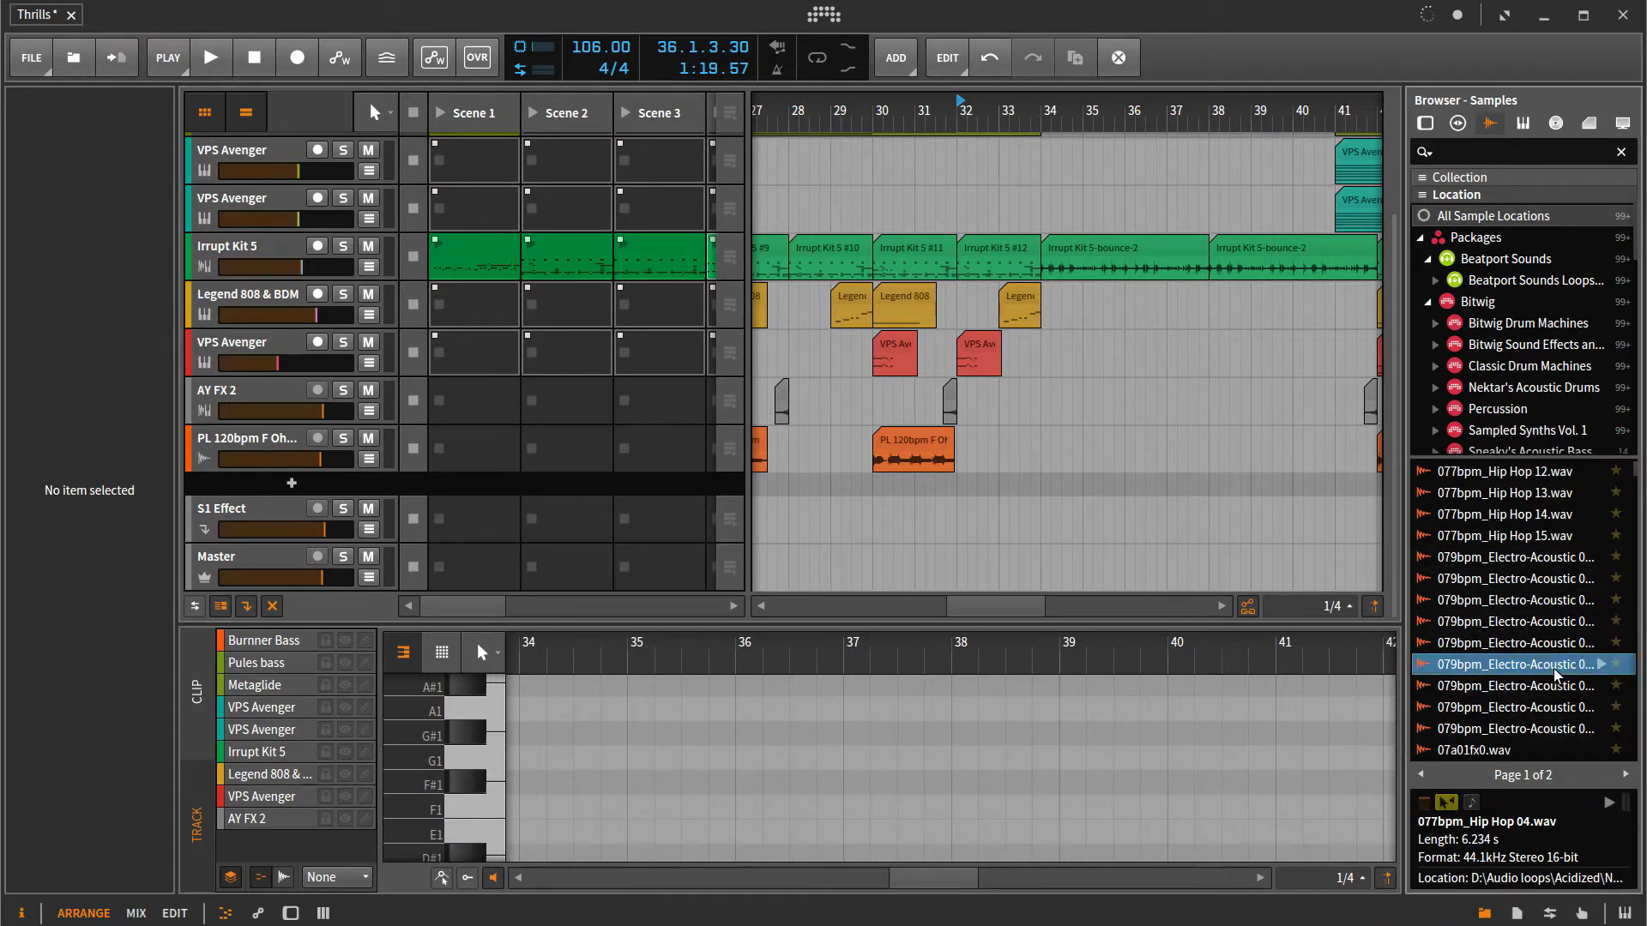
{"action": "left_click_drag", "start_coordinate": [1553, 669], "coordinate": [1043, 564]}
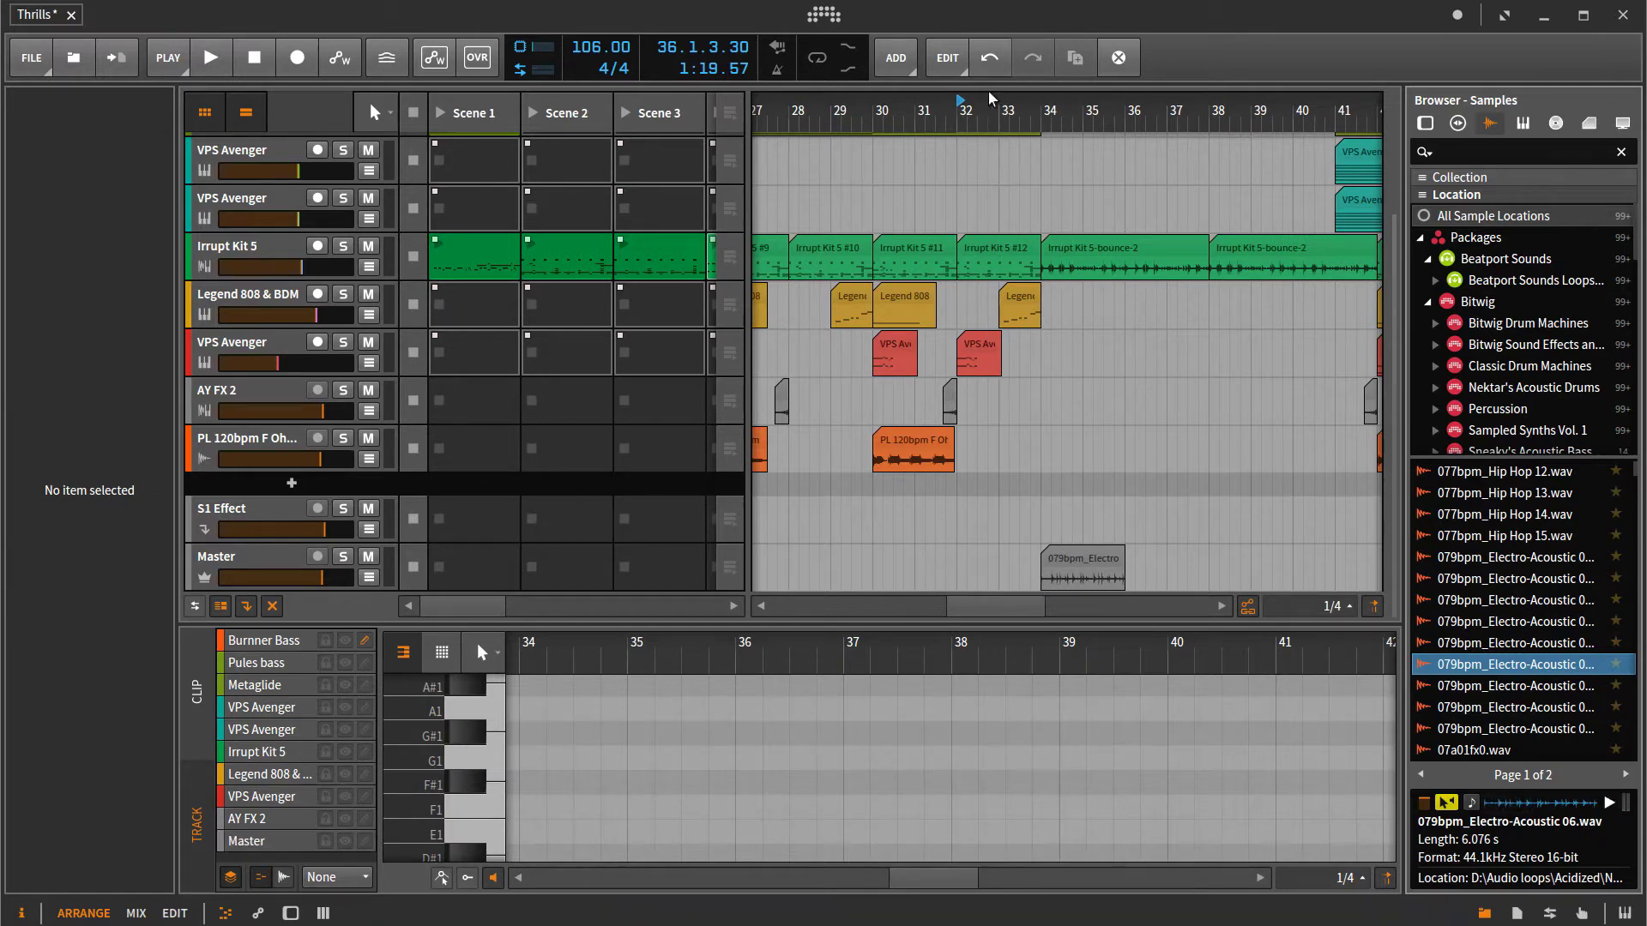
{"action": "key", "text": "space"}
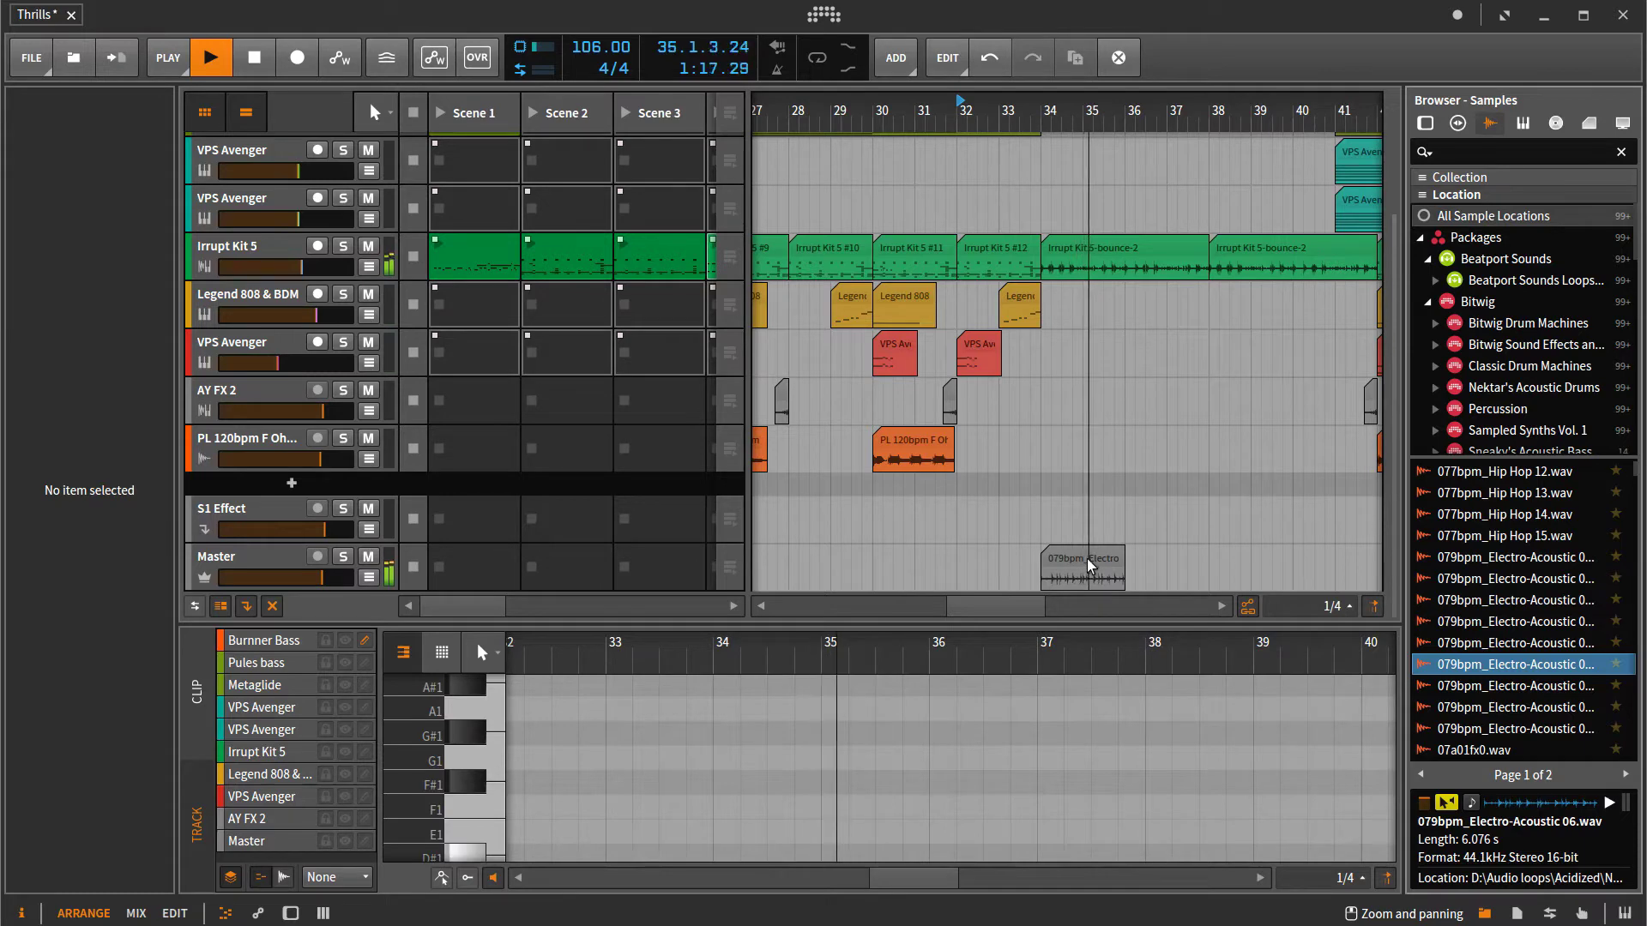
{"action": "key", "text": "space"}
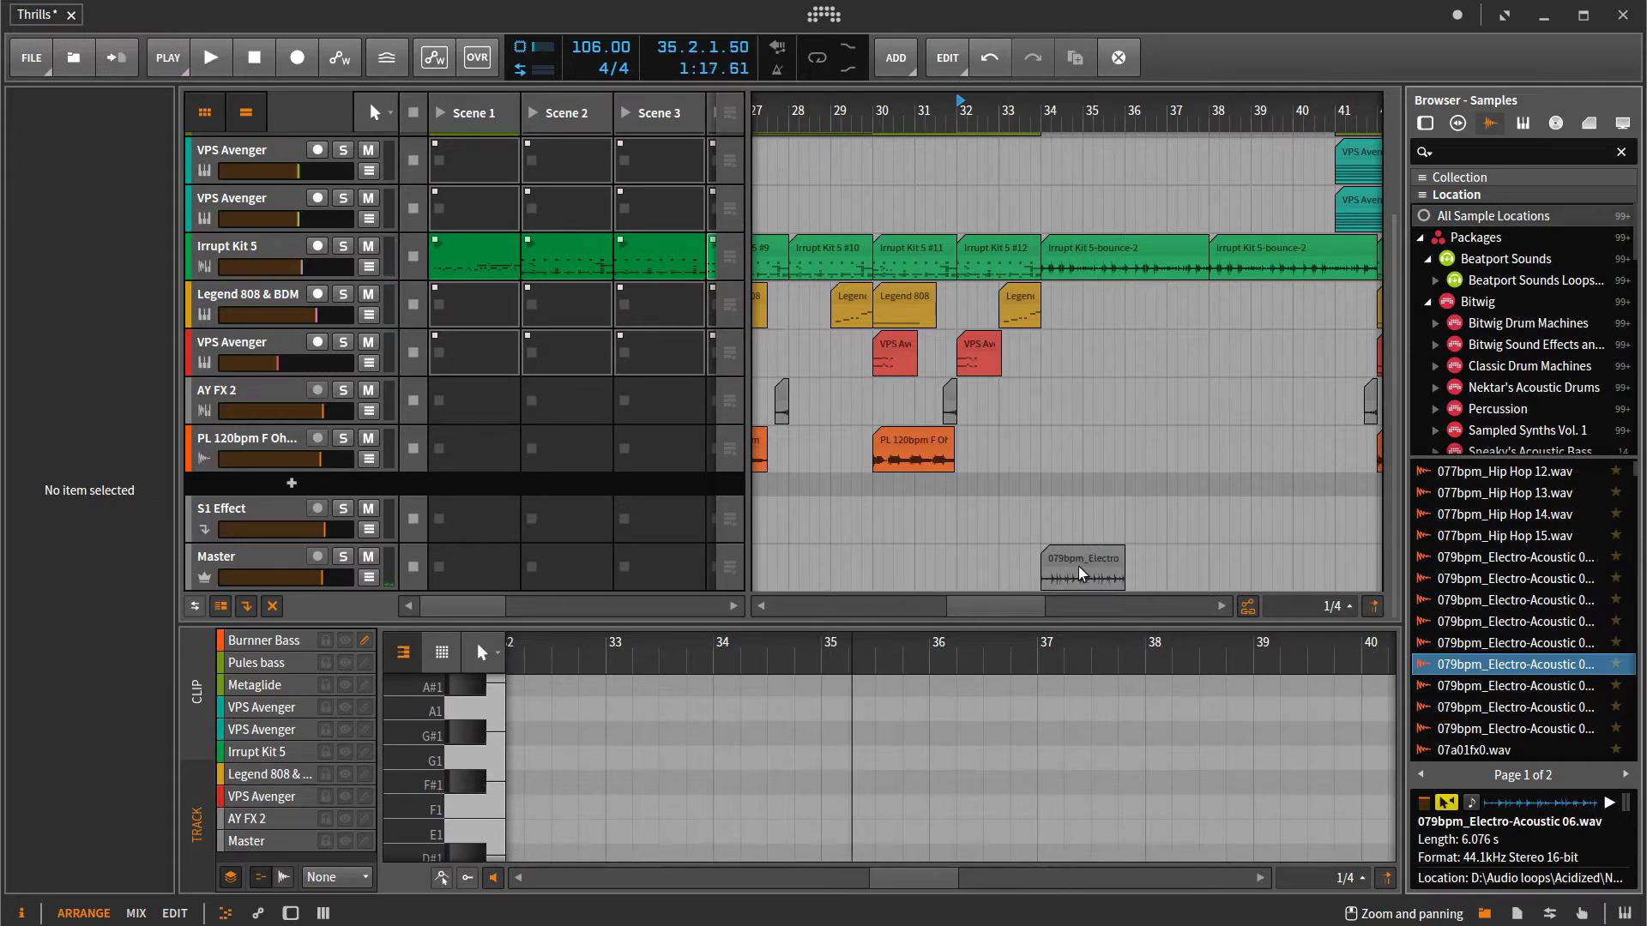
{"action": "left_click", "coordinate": [1077, 552]}
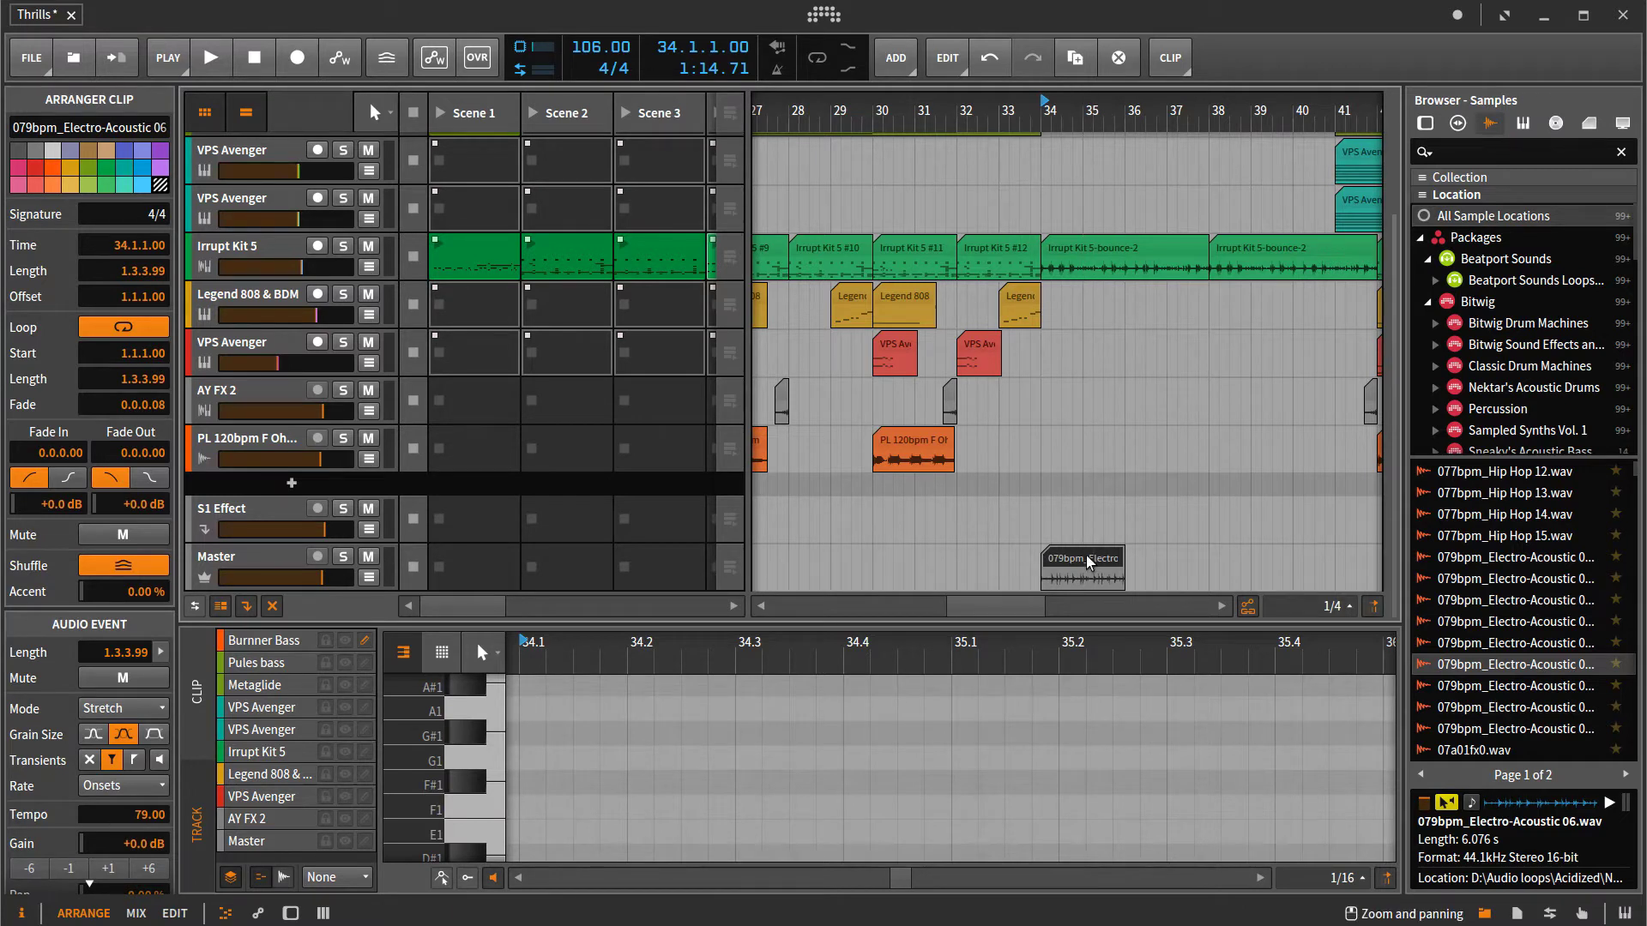
- Replace the sample with an empty Master clip at bar 34 lengthened to eight bars
{"action": "key", "text": "Delete"}
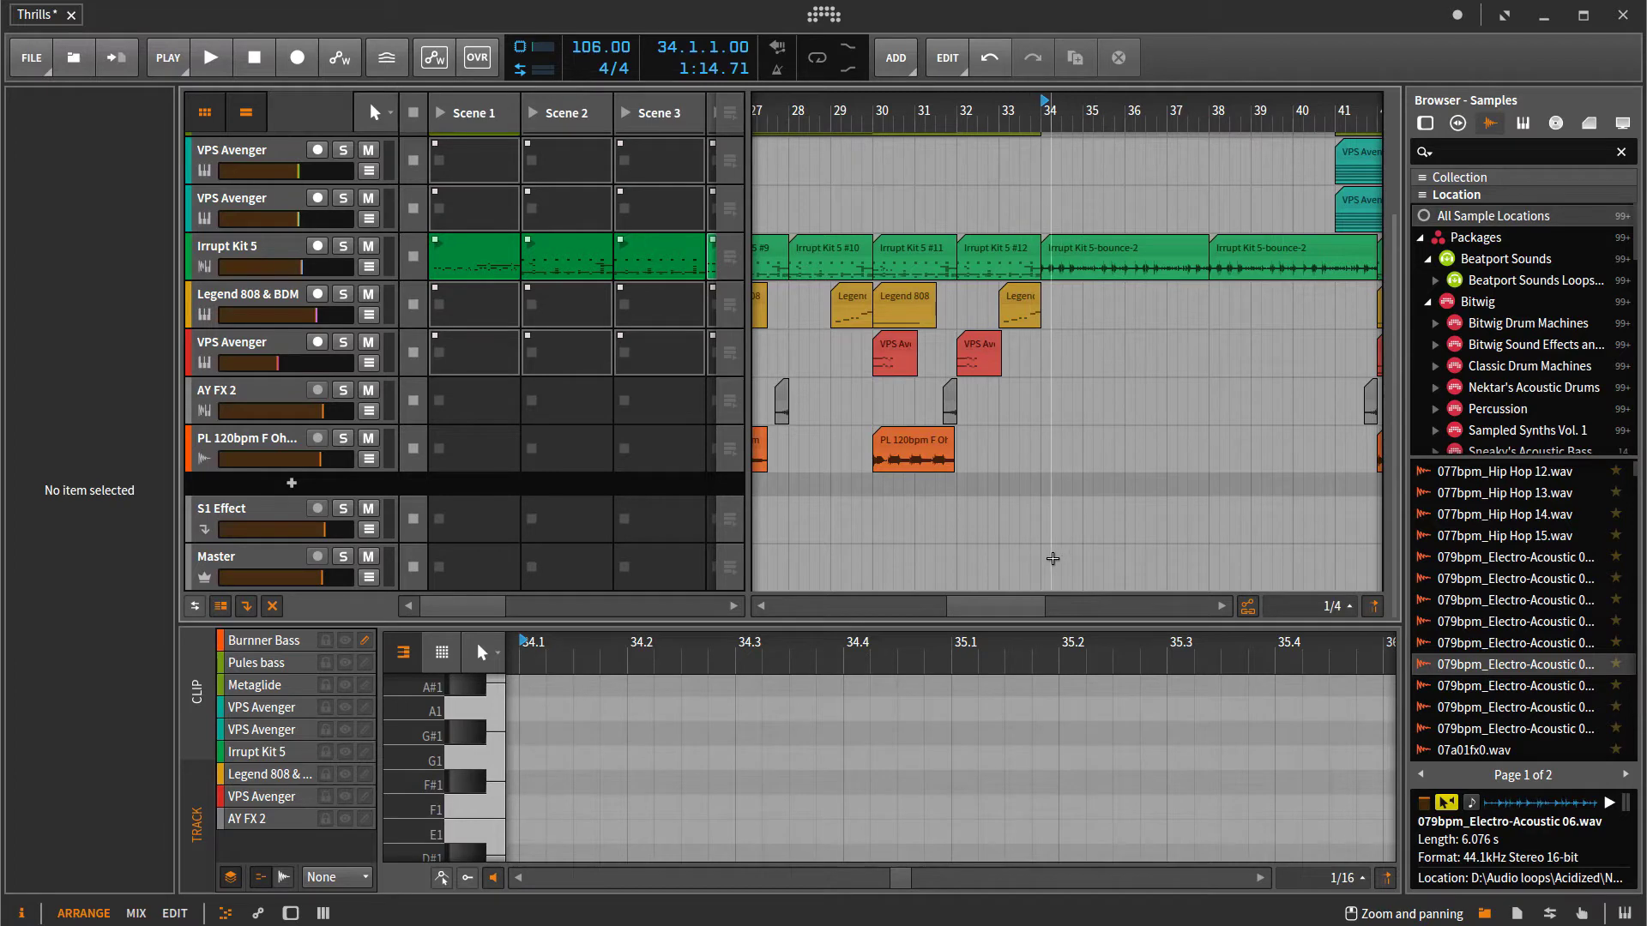
{"action": "double_click", "coordinate": [1048, 557]}
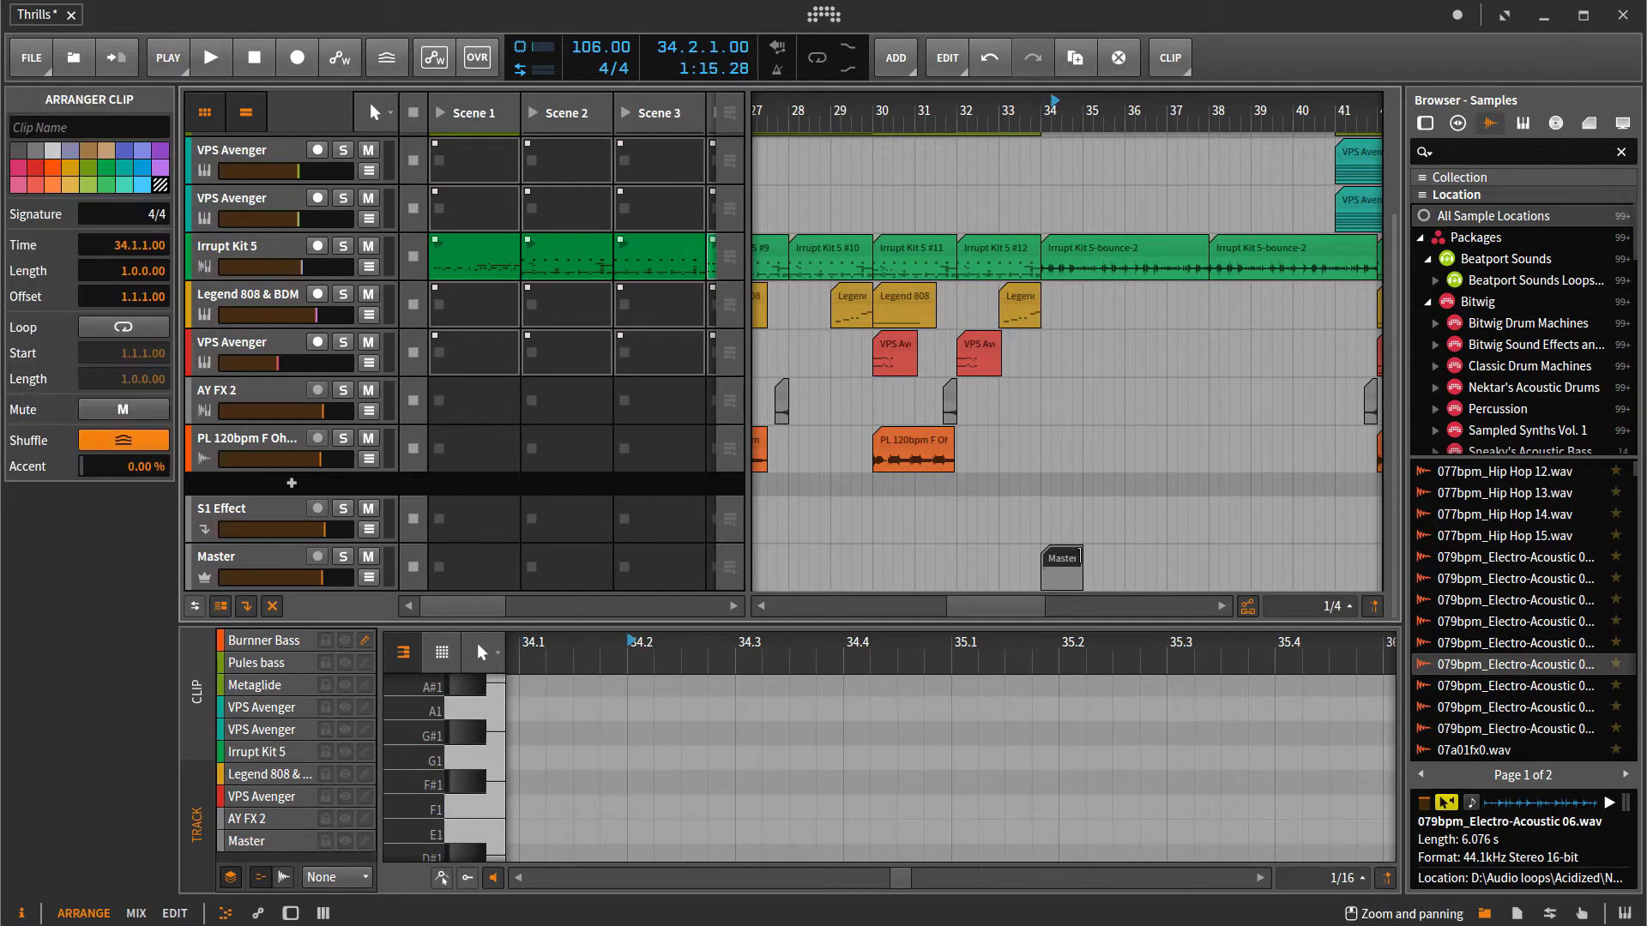
{"action": "left_click_drag", "start_coordinate": [1079, 554], "coordinate": [1379, 554]}
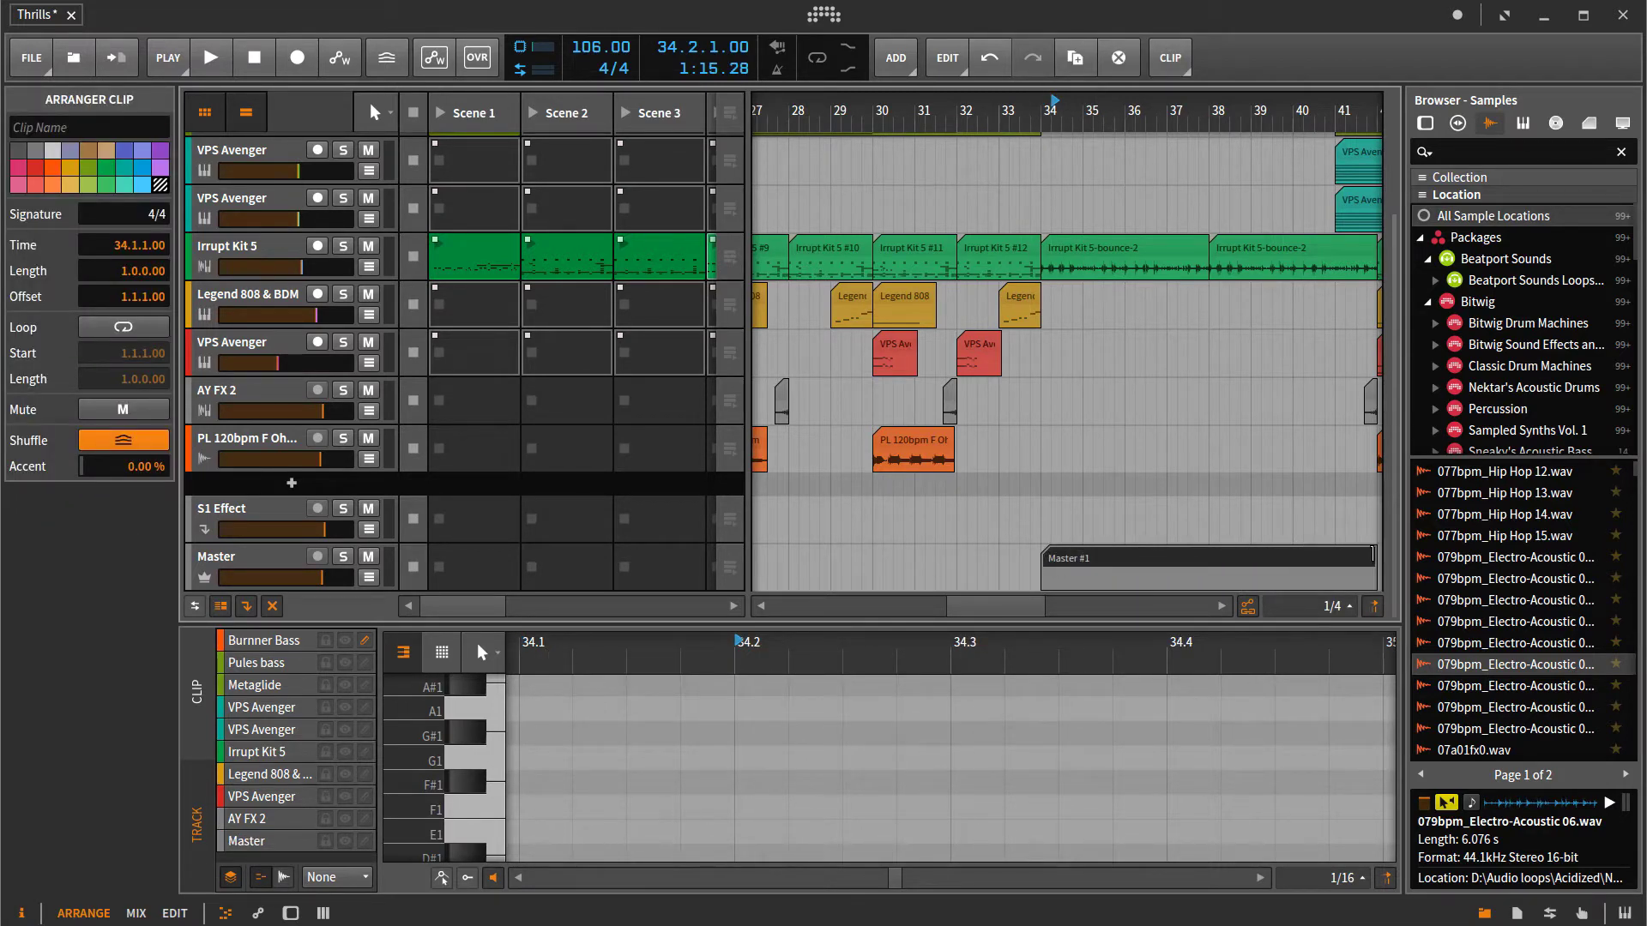
- Mute the Metaglide track and both VPS Avenger tracks
{"action": "scroll", "coordinate": [1339, 574], "scroll_direction": "up", "scroll_amount": 2}
{"action": "scroll", "coordinate": [1339, 575], "scroll_direction": "down", "scroll_amount": 2}
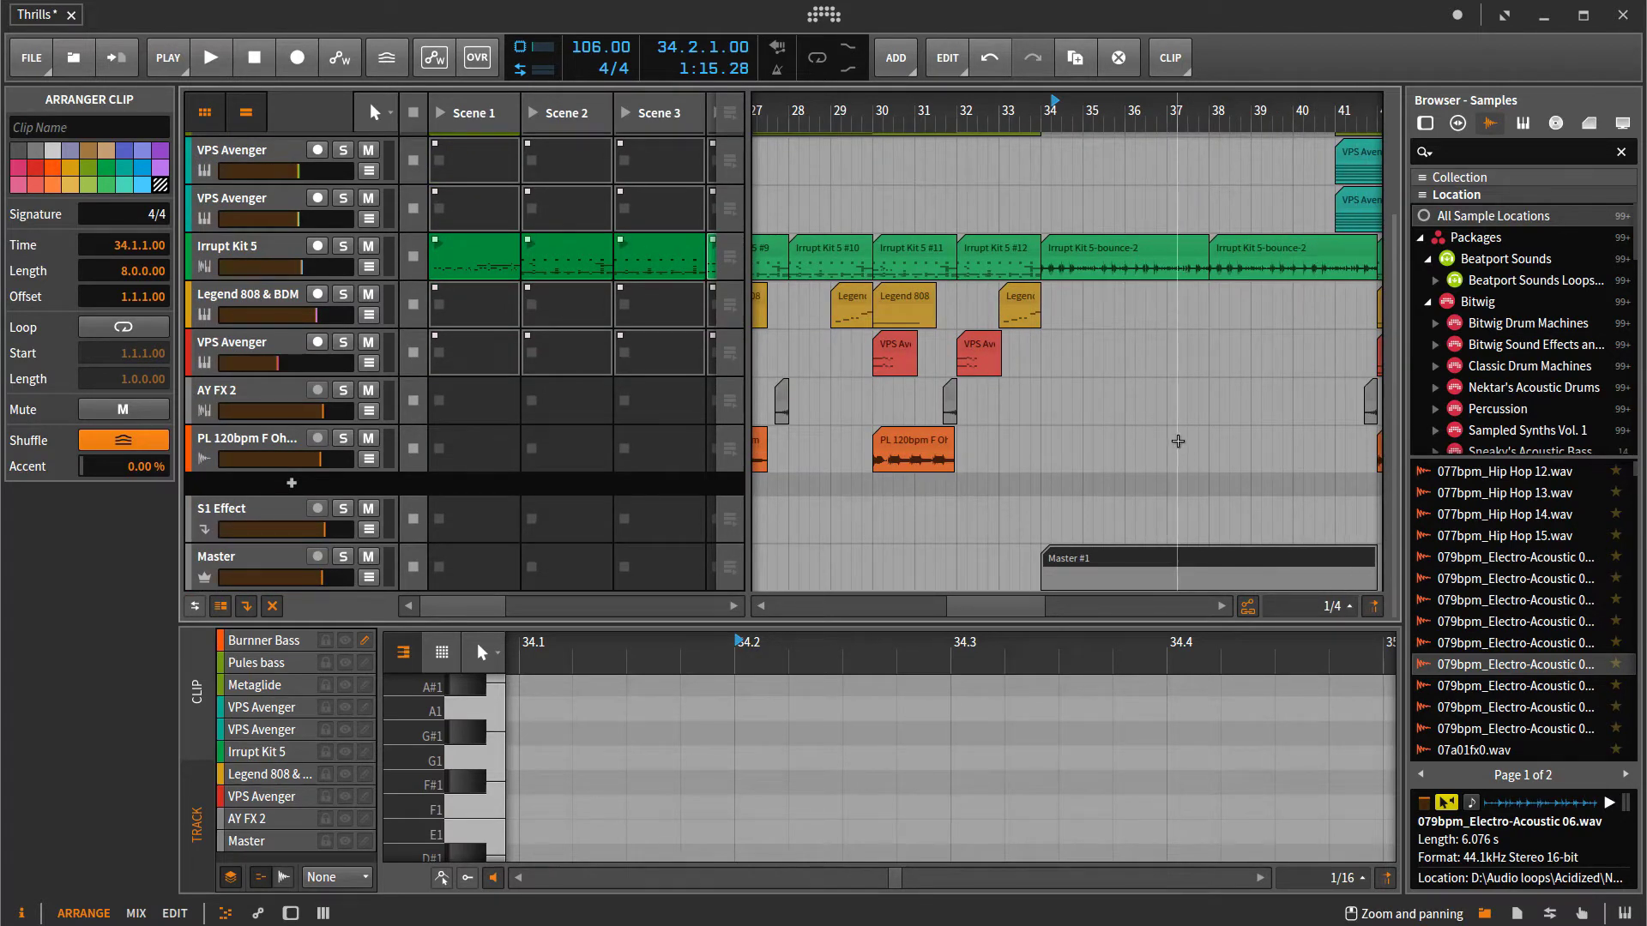
{"action": "scroll", "coordinate": [1184, 429], "scroll_direction": "up", "scroll_amount": 3}
{"action": "scroll", "coordinate": [1252, 300], "scroll_direction": "down", "scroll_amount": 2}
{"action": "scroll", "coordinate": [1312, 214], "scroll_direction": "up", "scroll_amount": 2}
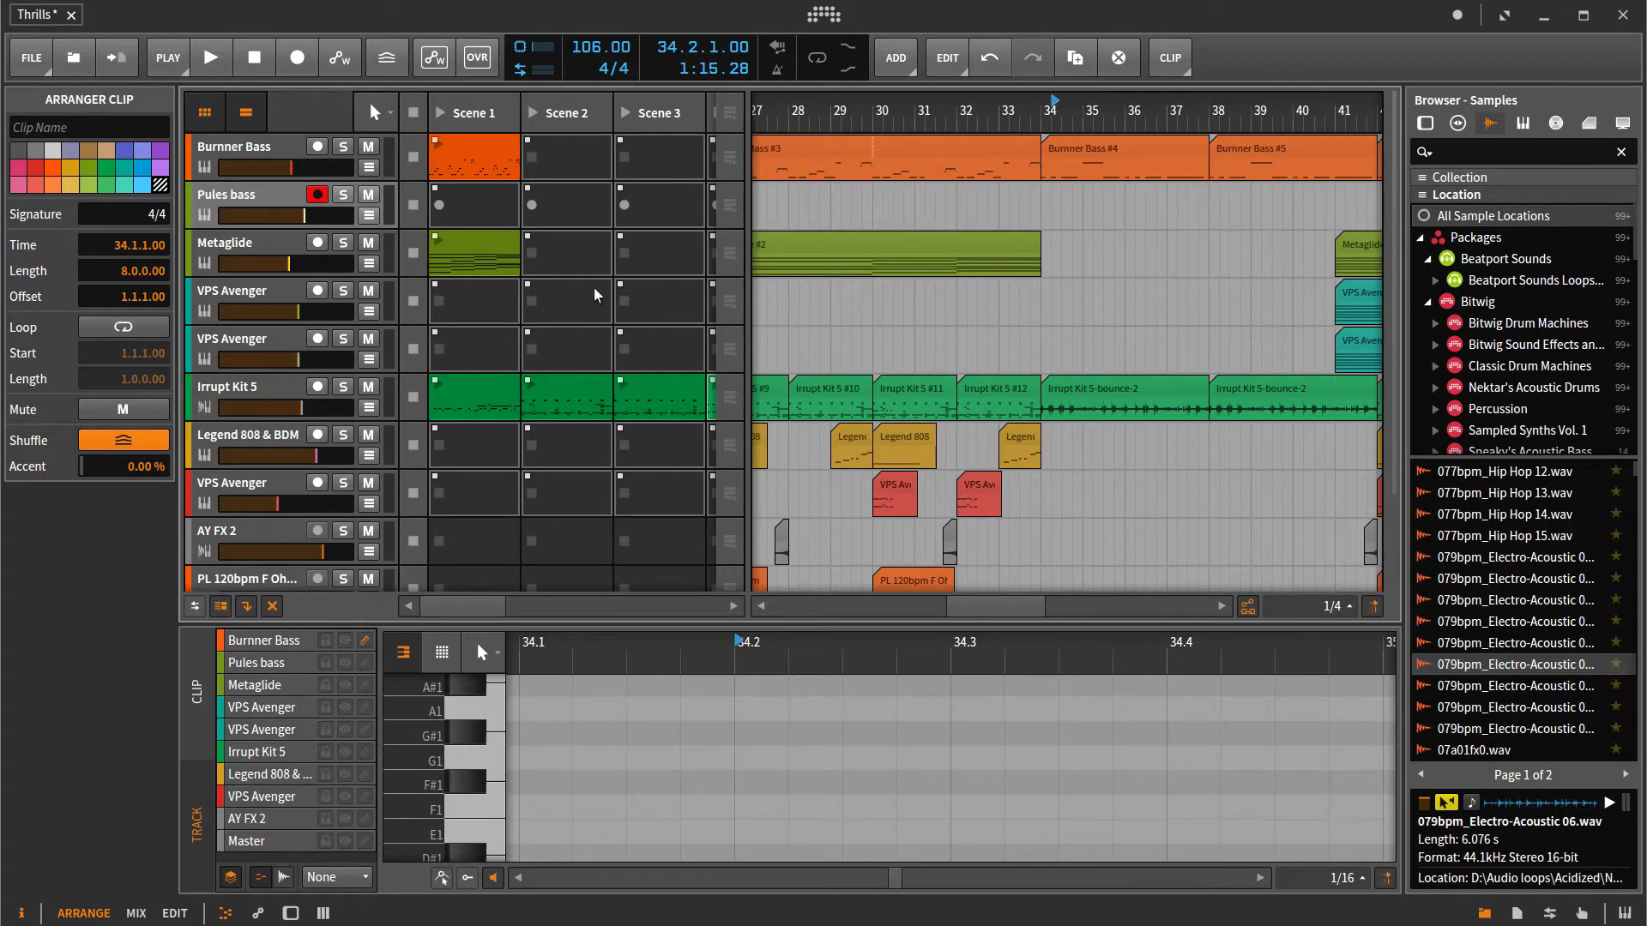
{"action": "left_click", "coordinate": [370, 245]}
{"action": "left_click", "coordinate": [1223, 610]}
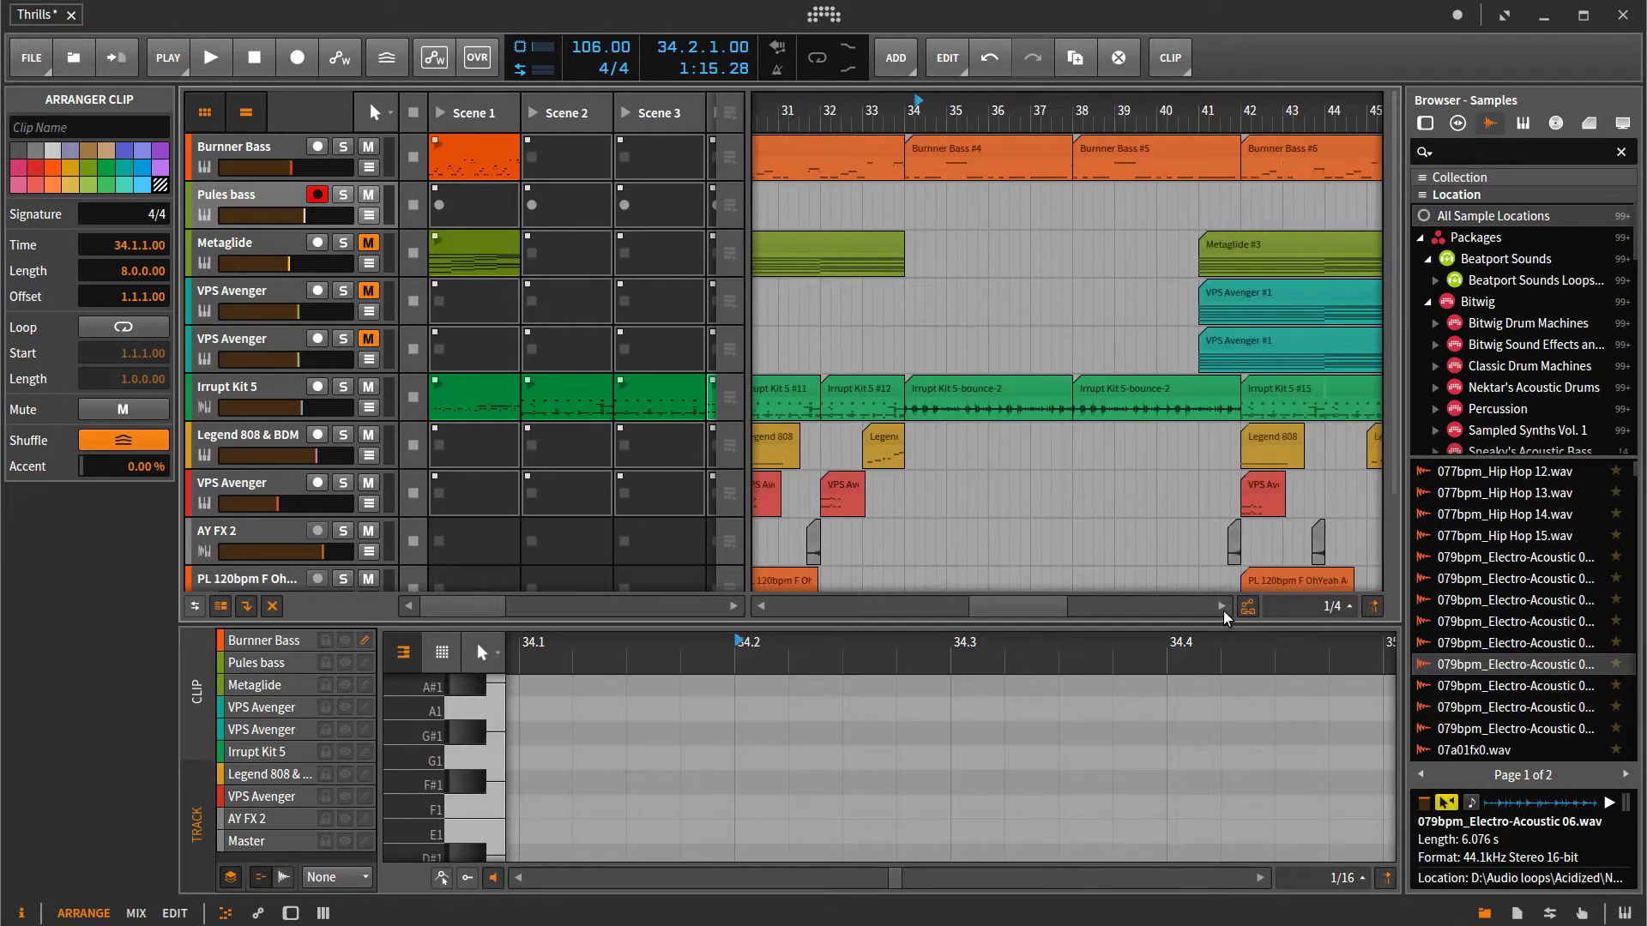
{"action": "scroll", "coordinate": [987, 553], "scroll_direction": "down", "scroll_amount": 3}
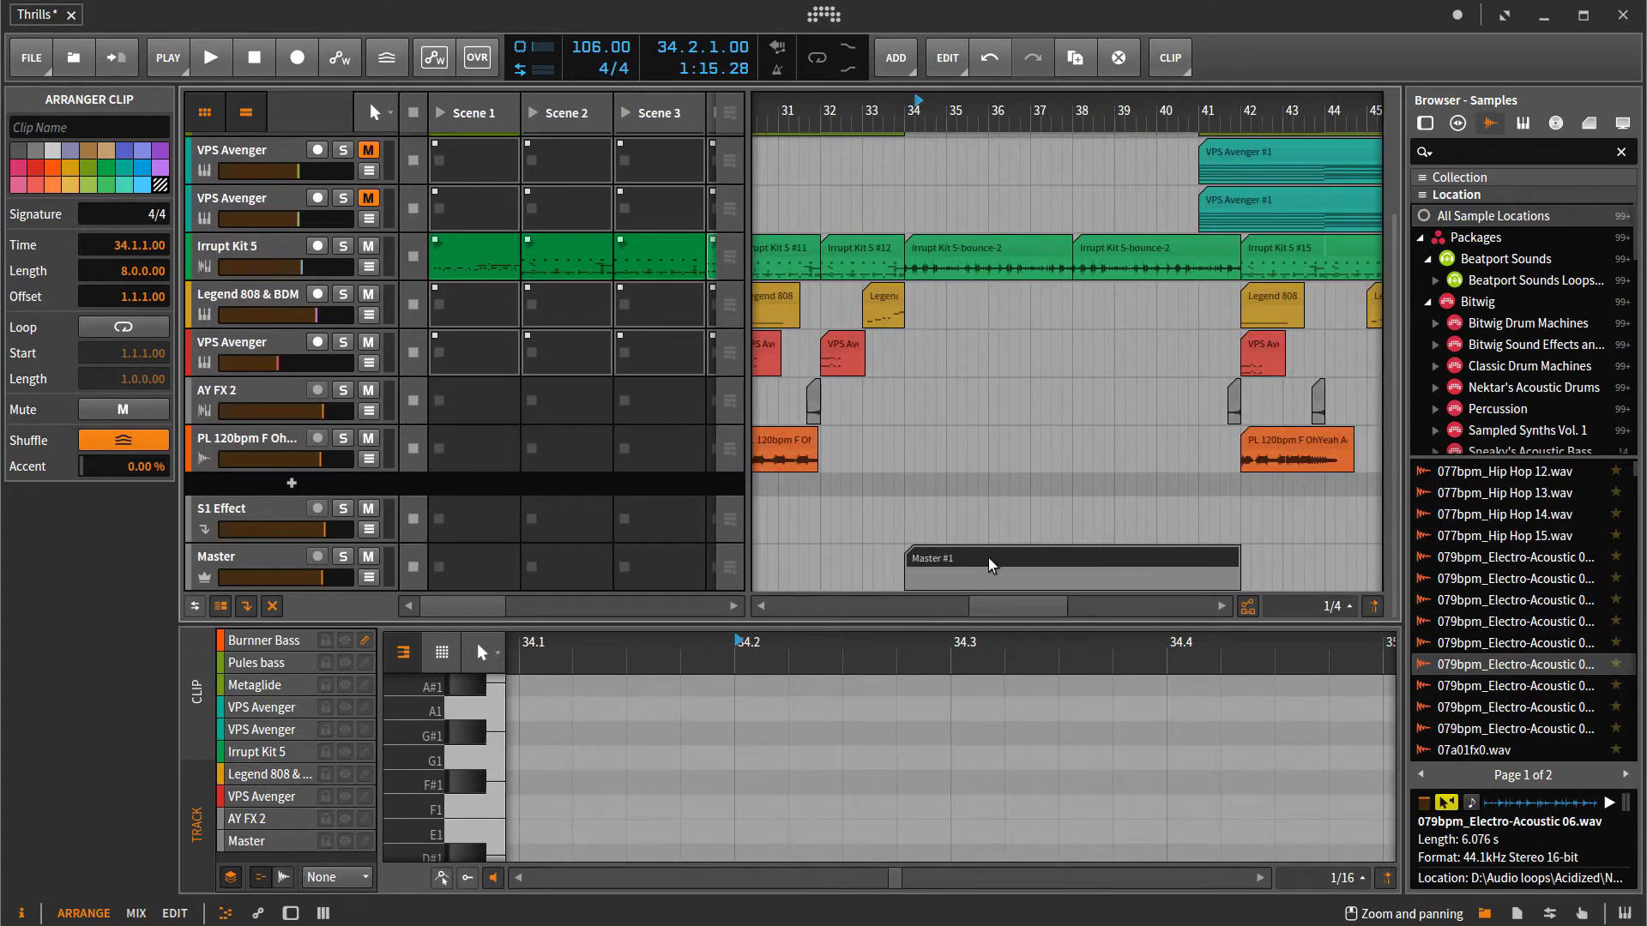
- Bounce the Master #1 clip in place to audio
{"action": "right_click", "coordinate": [988, 557]}
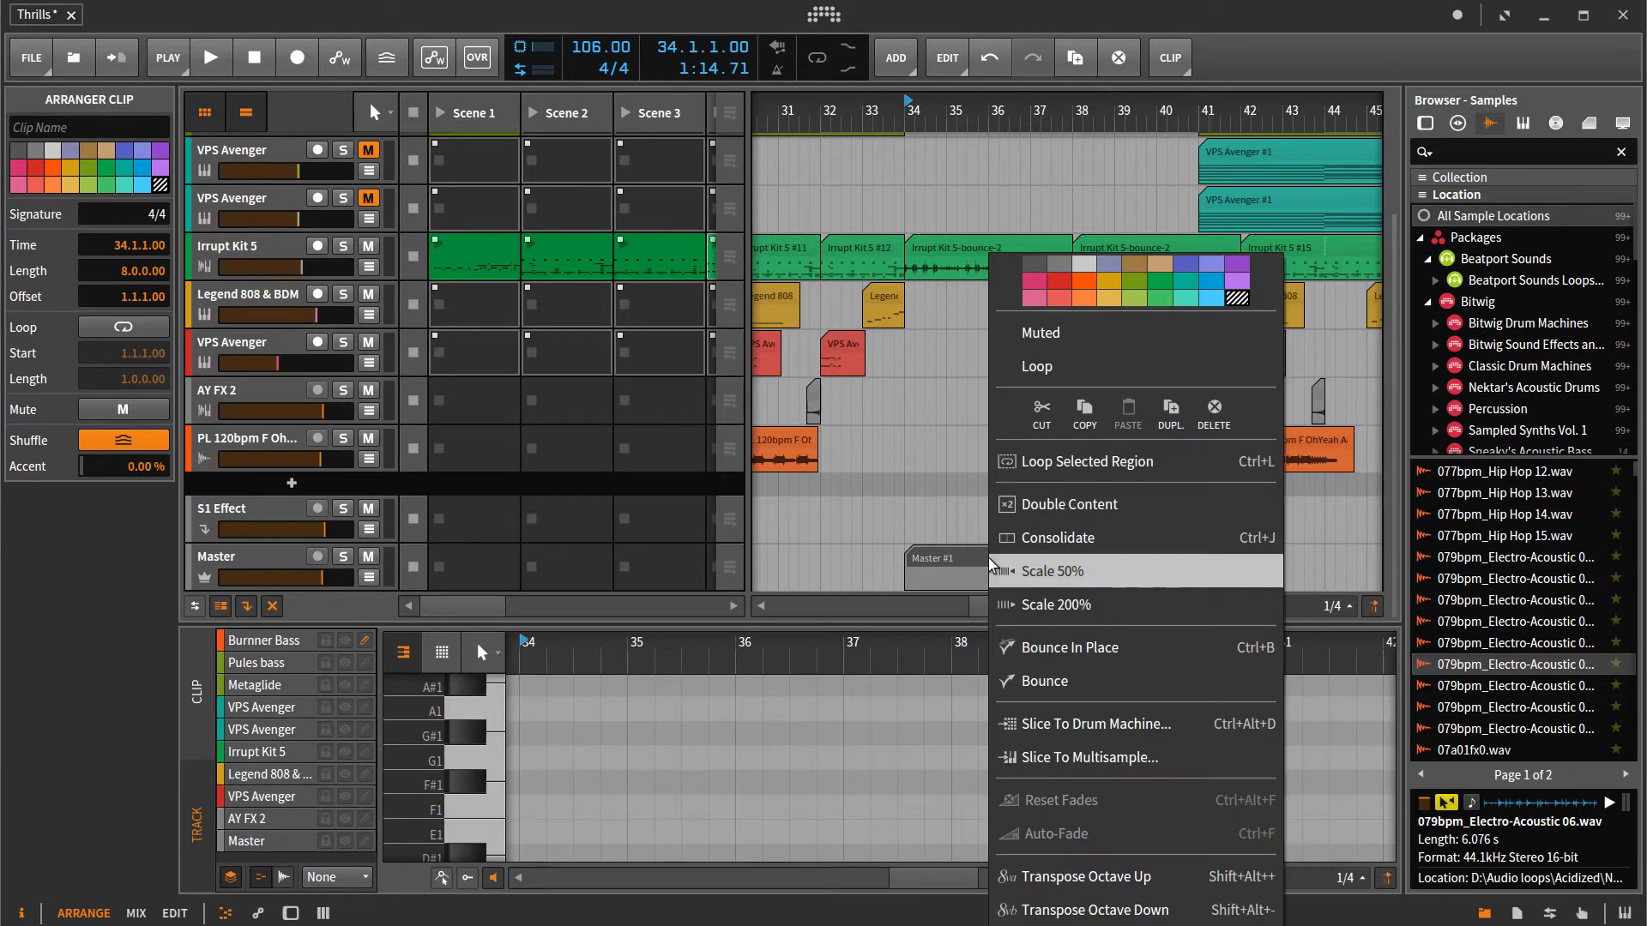
{"action": "left_click", "coordinate": [1065, 657]}
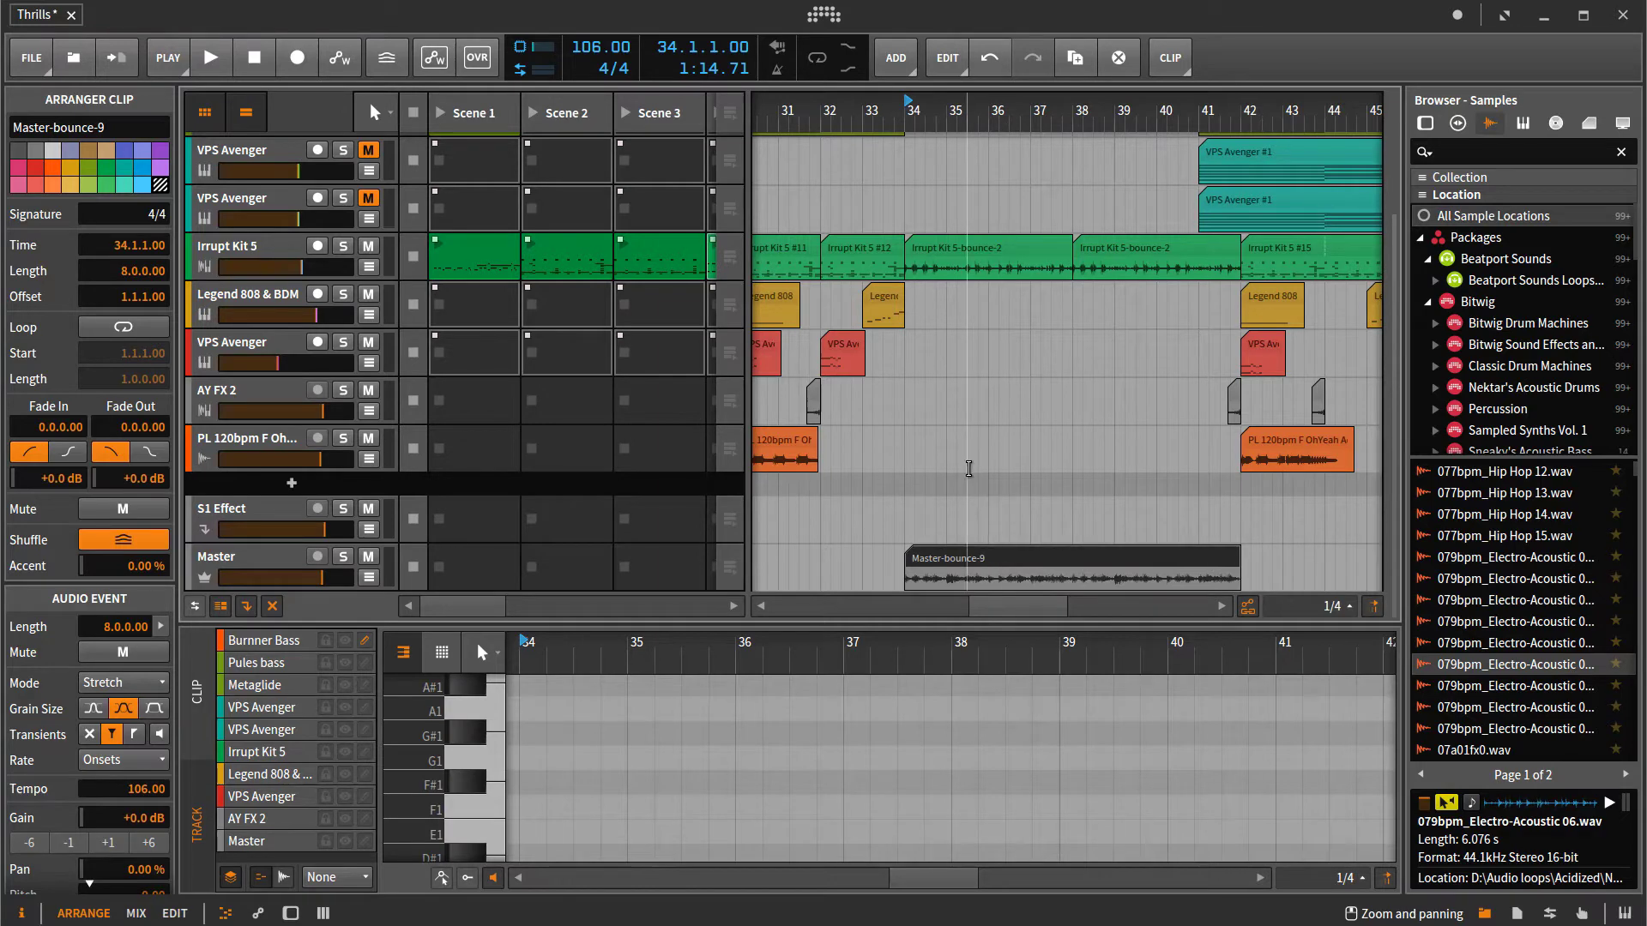
- Play the arrangement from bar 32, then stop it
{"action": "scroll", "coordinate": [987, 464], "scroll_direction": "up", "scroll_amount": 3}
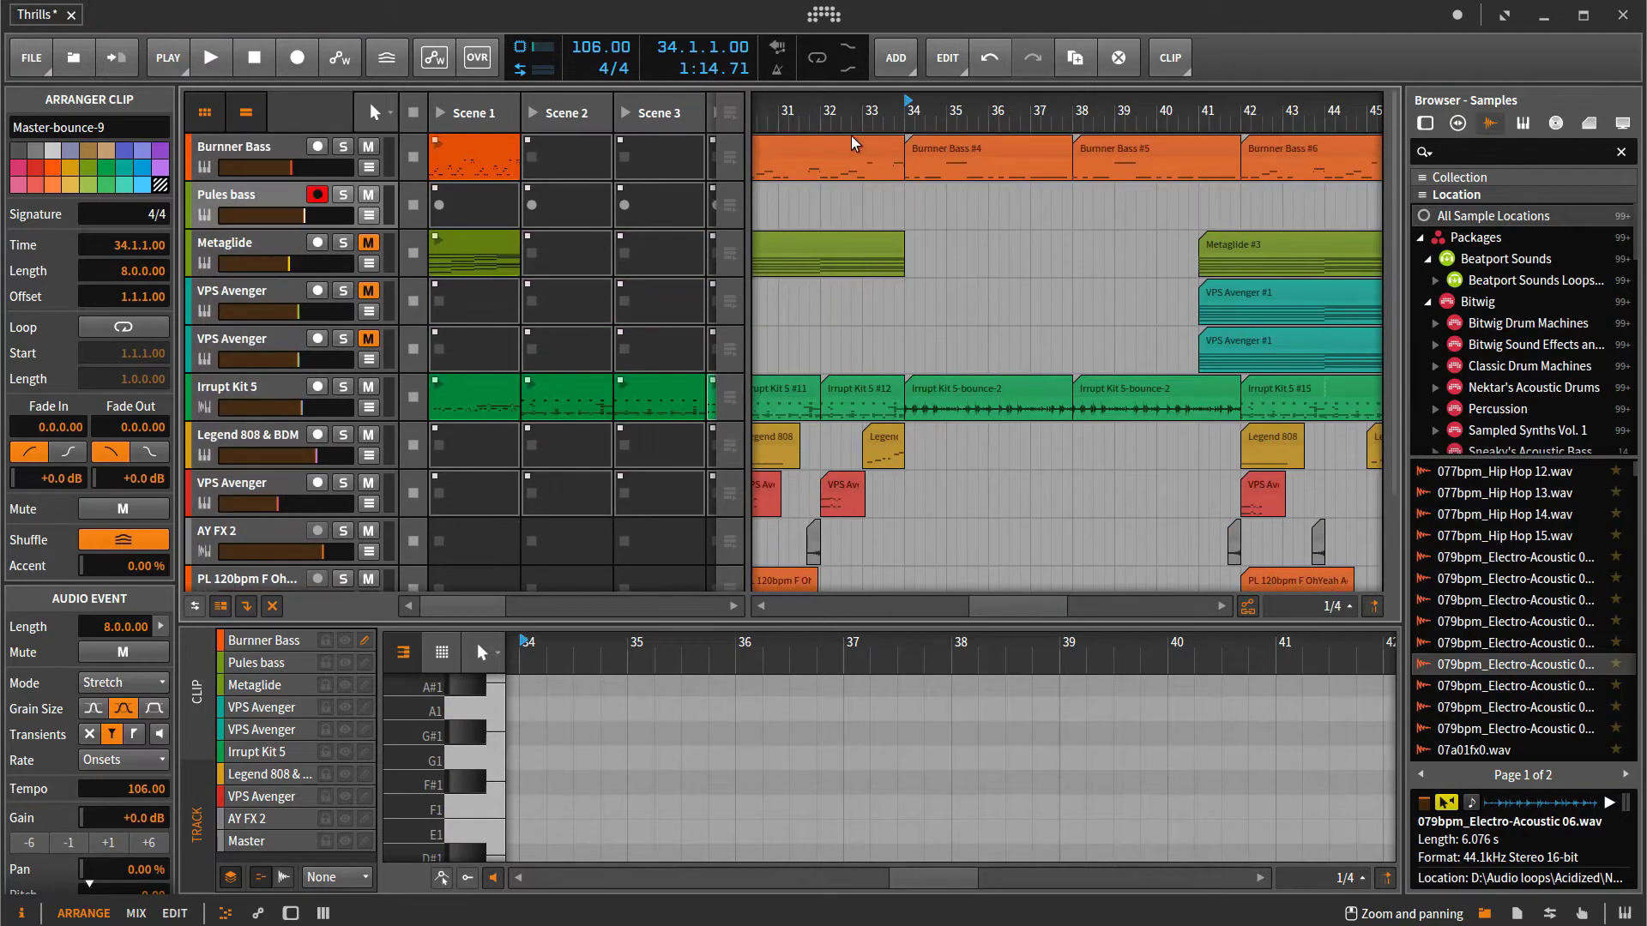
{"action": "left_click", "coordinate": [825, 99]}
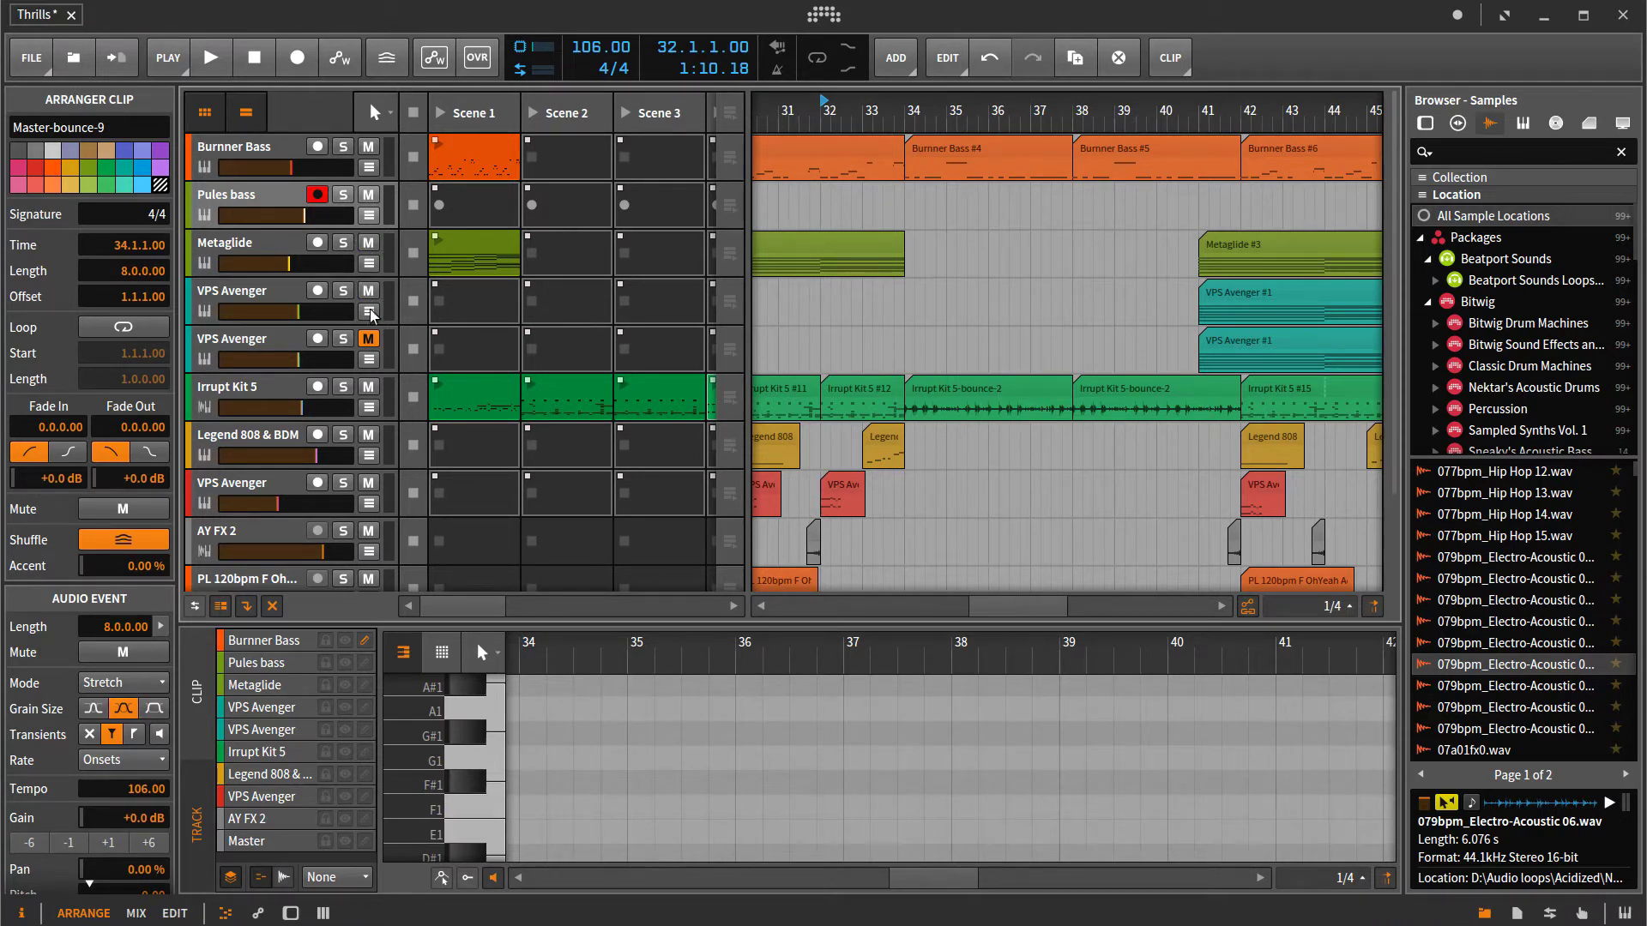
{"action": "key", "text": "space"}
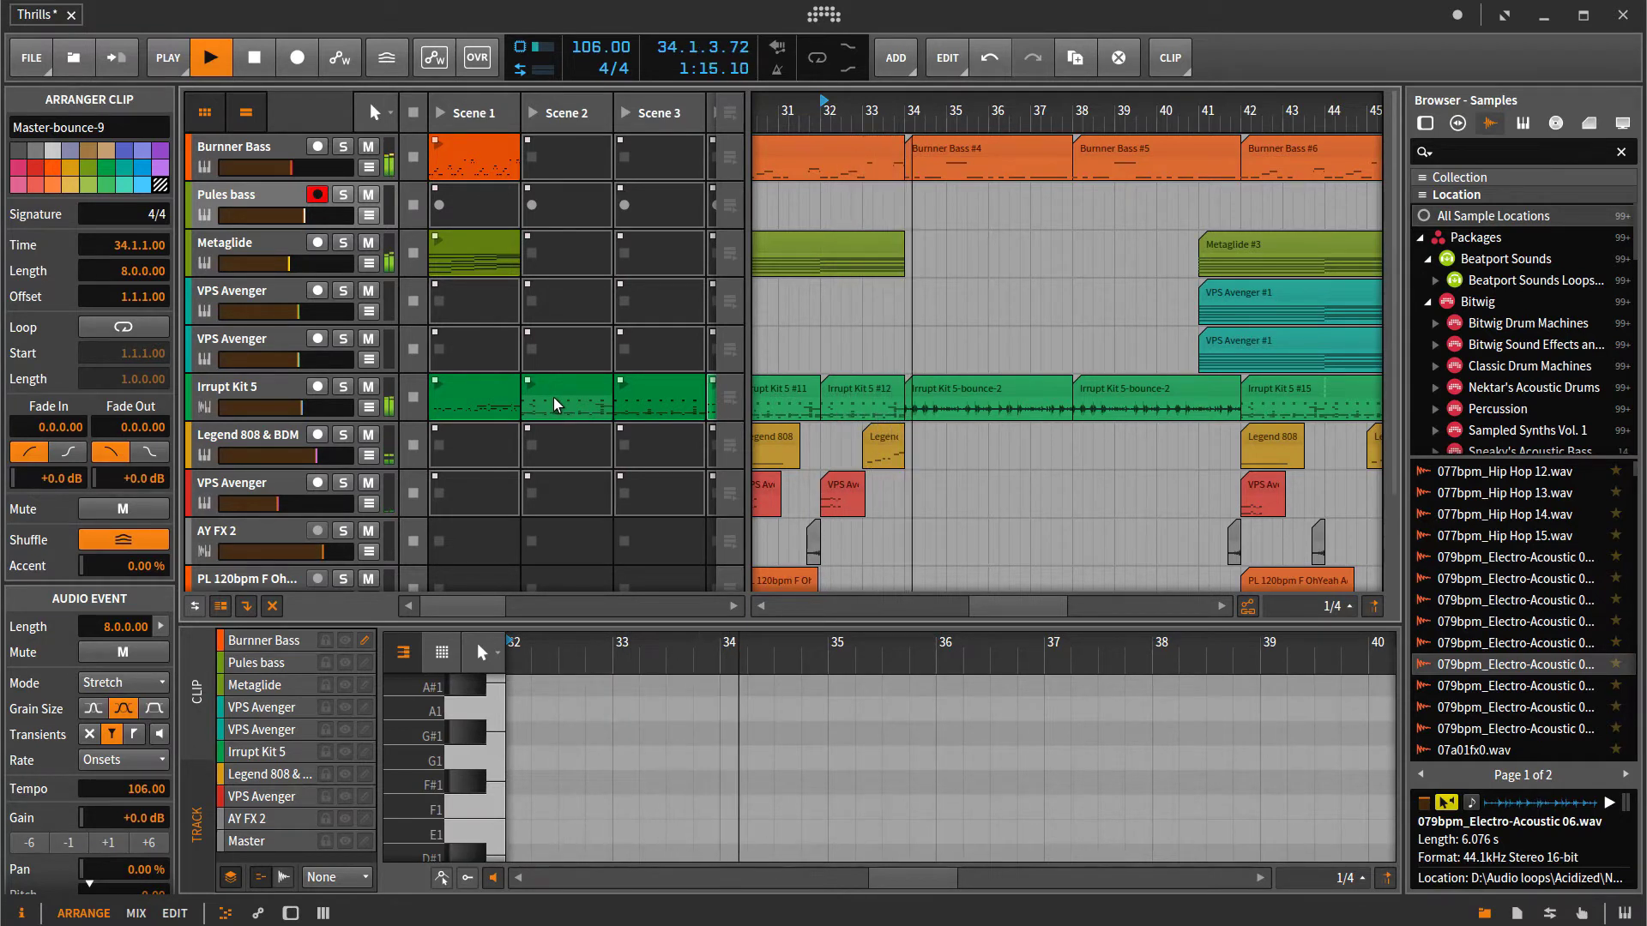
{"action": "left_click", "coordinate": [259, 53]}
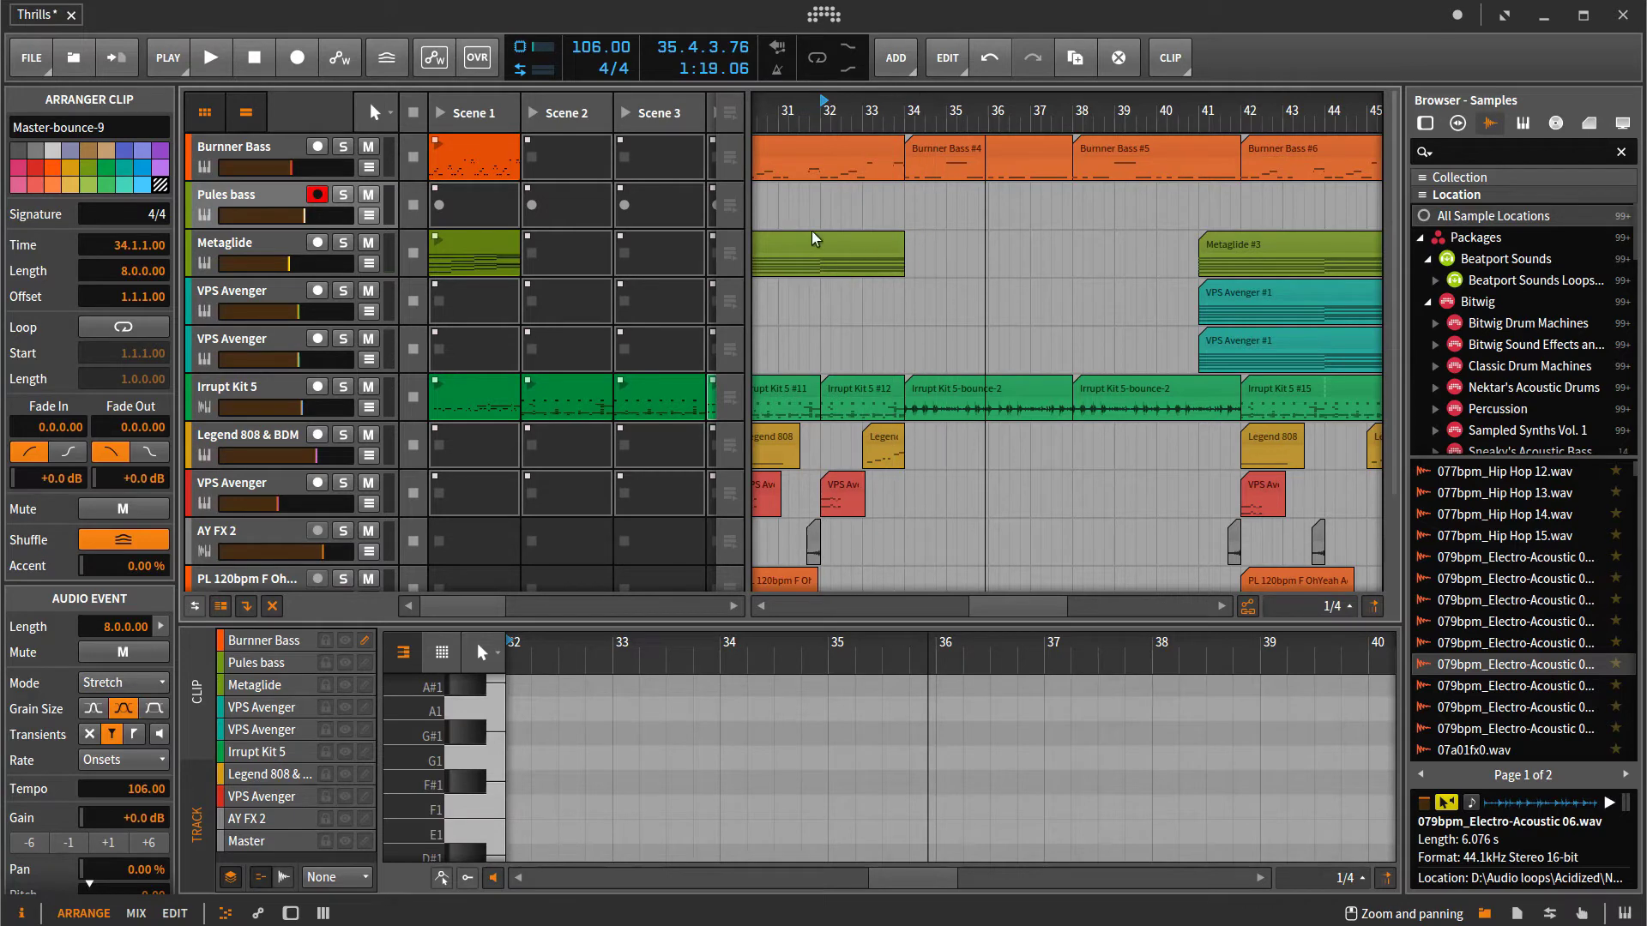
- Start playback from bar 40 to hear the section past bar 45
{"action": "scroll", "coordinate": [898, 257], "scroll_direction": "down", "scroll_amount": 3}
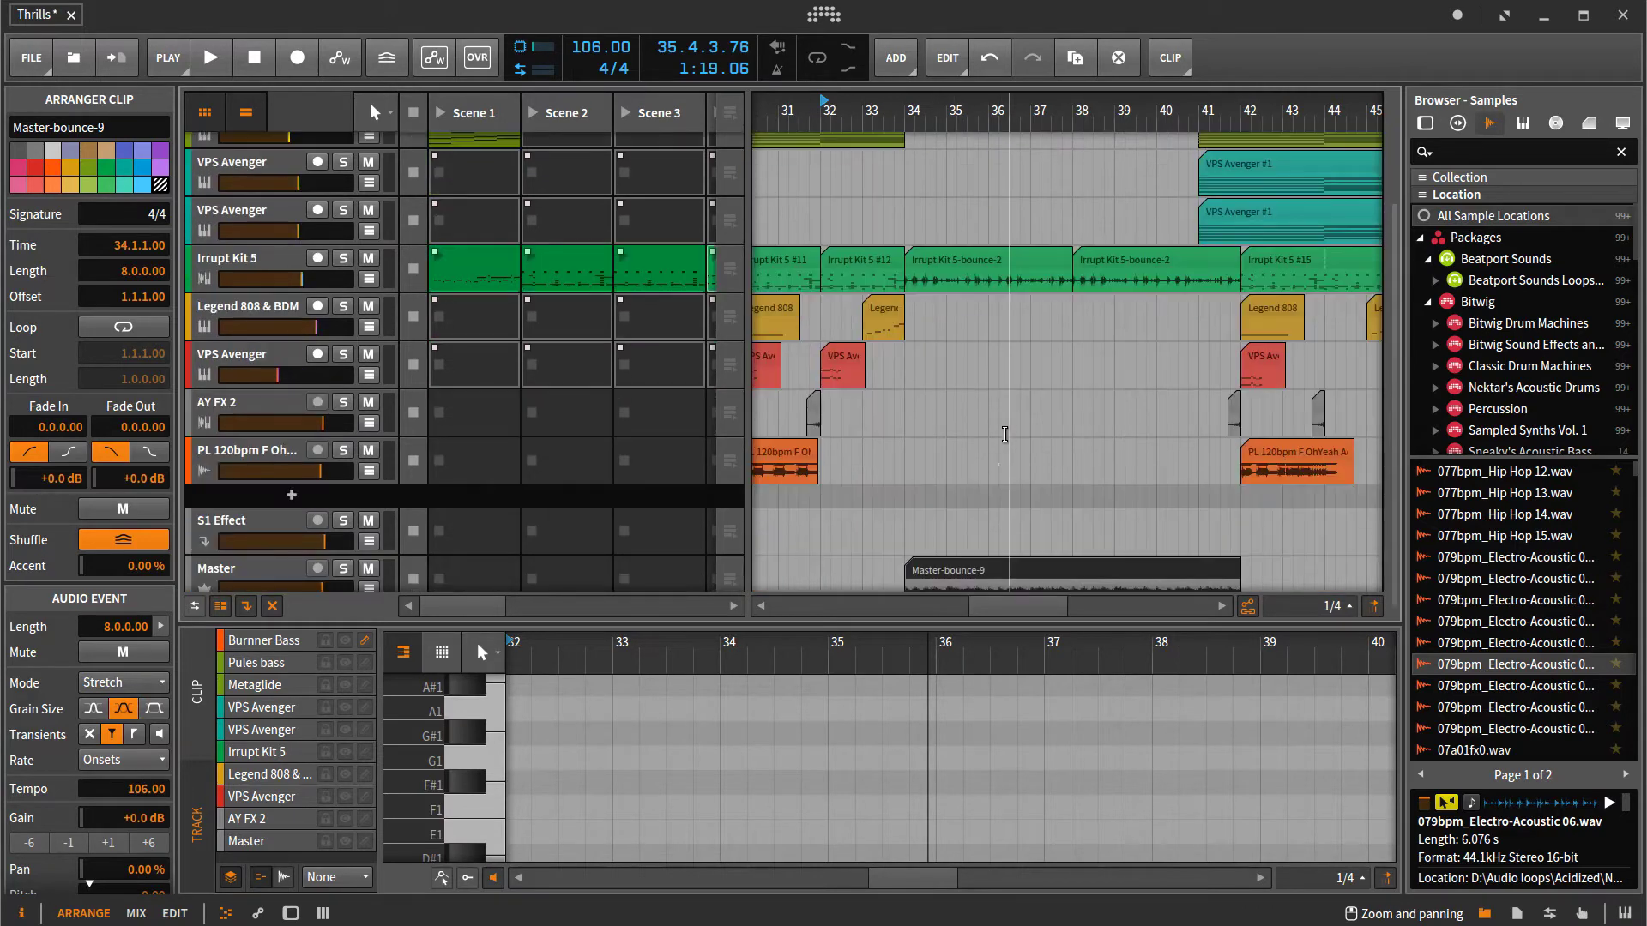
{"action": "scroll", "coordinate": [939, 583], "scroll_direction": "down", "scroll_amount": 1}
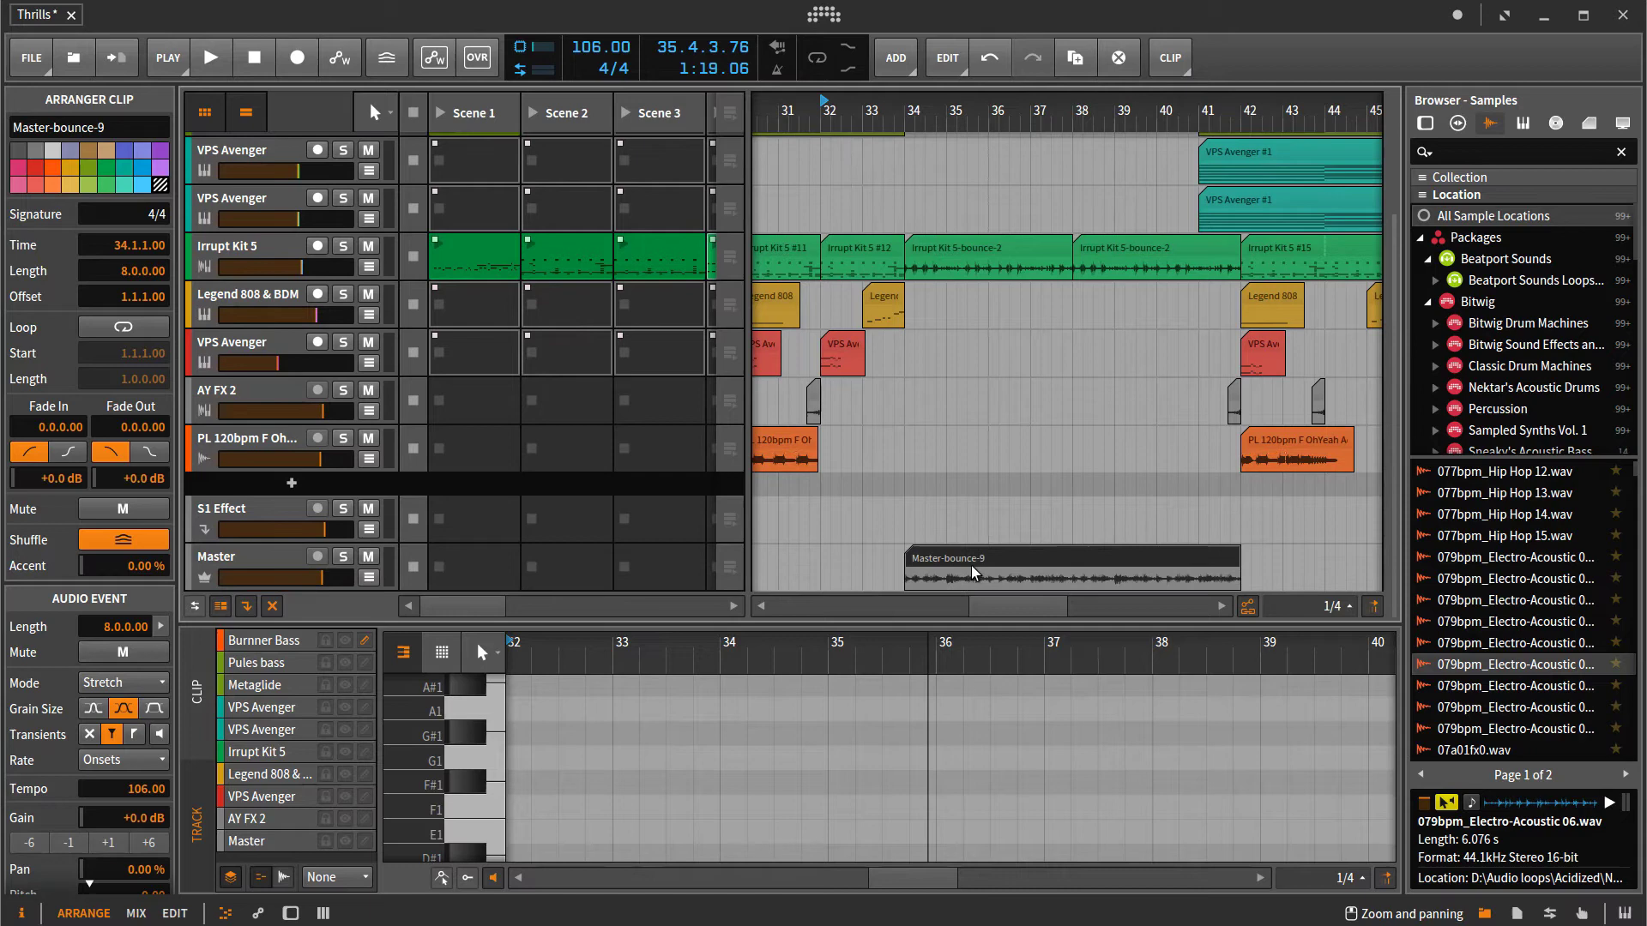
{"action": "scroll", "coordinate": [980, 438], "scroll_direction": "up", "scroll_amount": 3}
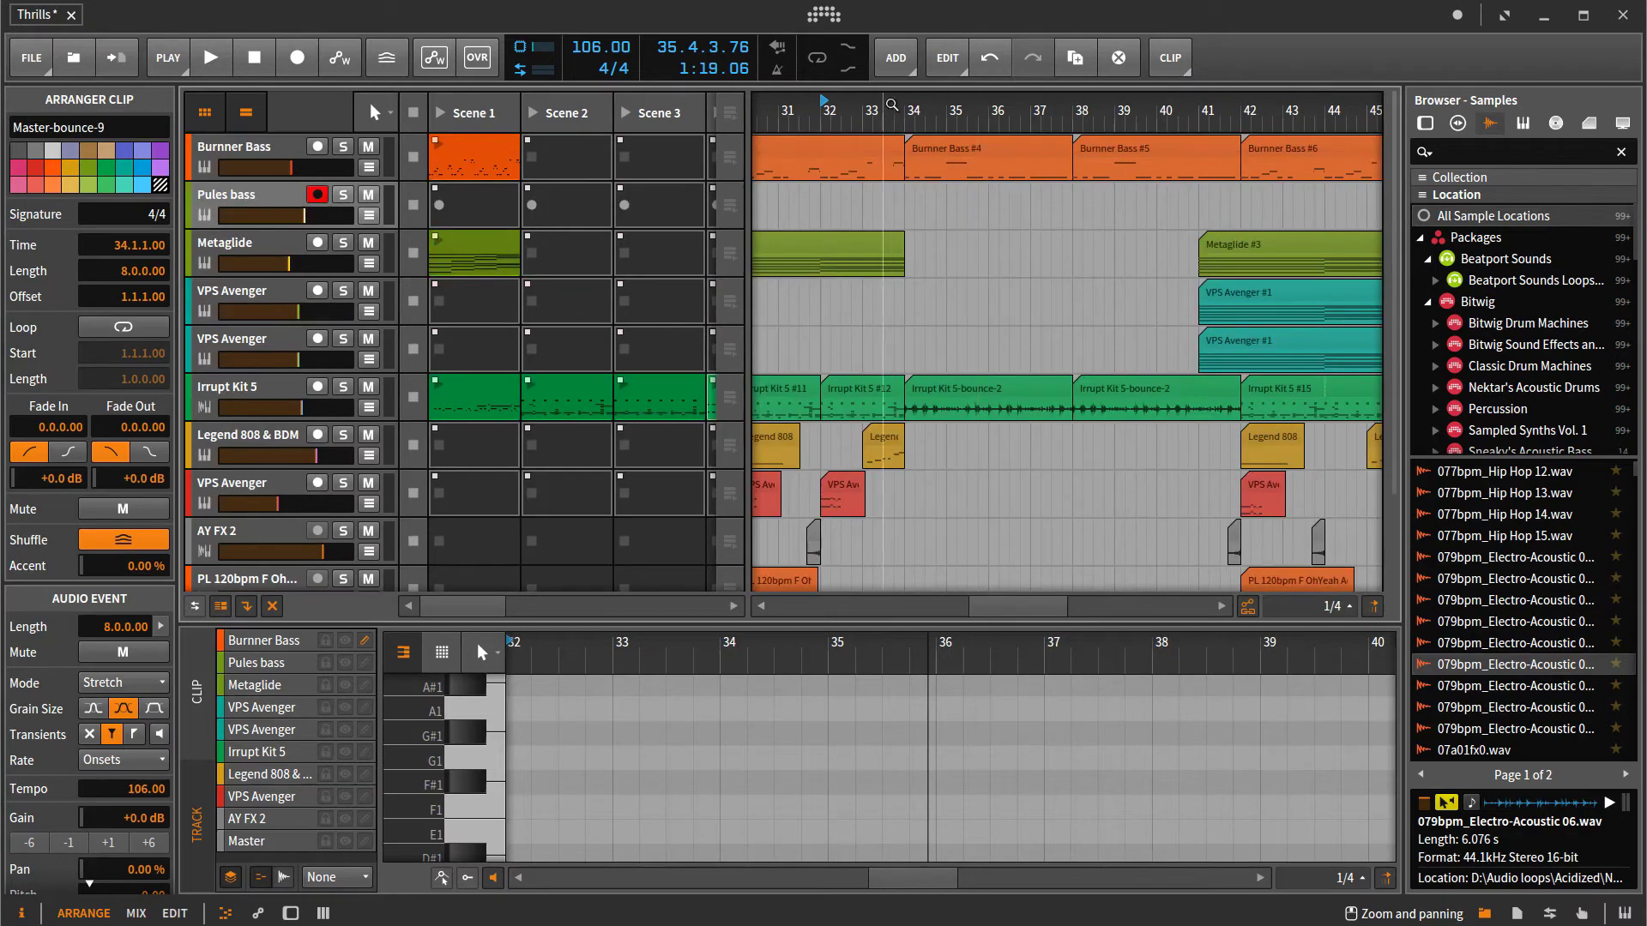
{"action": "scroll", "coordinate": [939, 393], "scroll_direction": "down", "scroll_amount": 3}
{"action": "scroll", "coordinate": [939, 393], "scroll_direction": "up", "scroll_amount": 3}
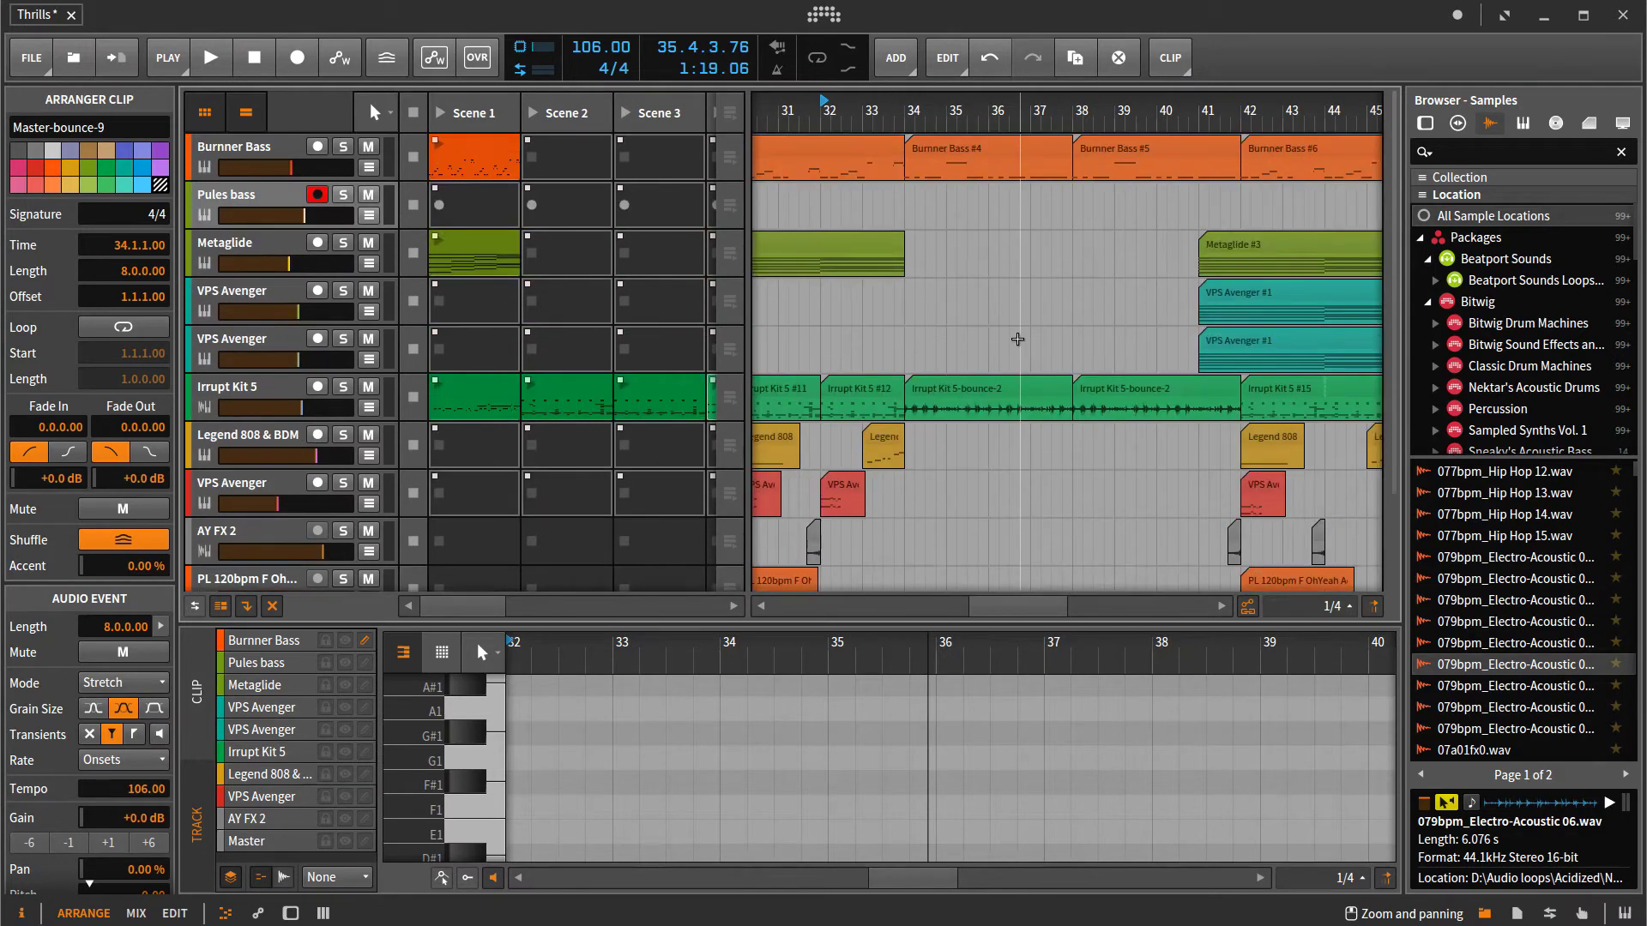
{"action": "scroll", "coordinate": [1203, 407], "scroll_direction": "down", "scroll_amount": 3}
{"action": "scroll", "coordinate": [1203, 407], "scroll_direction": "up", "scroll_amount": 3}
{"action": "scroll", "coordinate": [1252, 305], "scroll_direction": "down", "scroll_amount": 2}
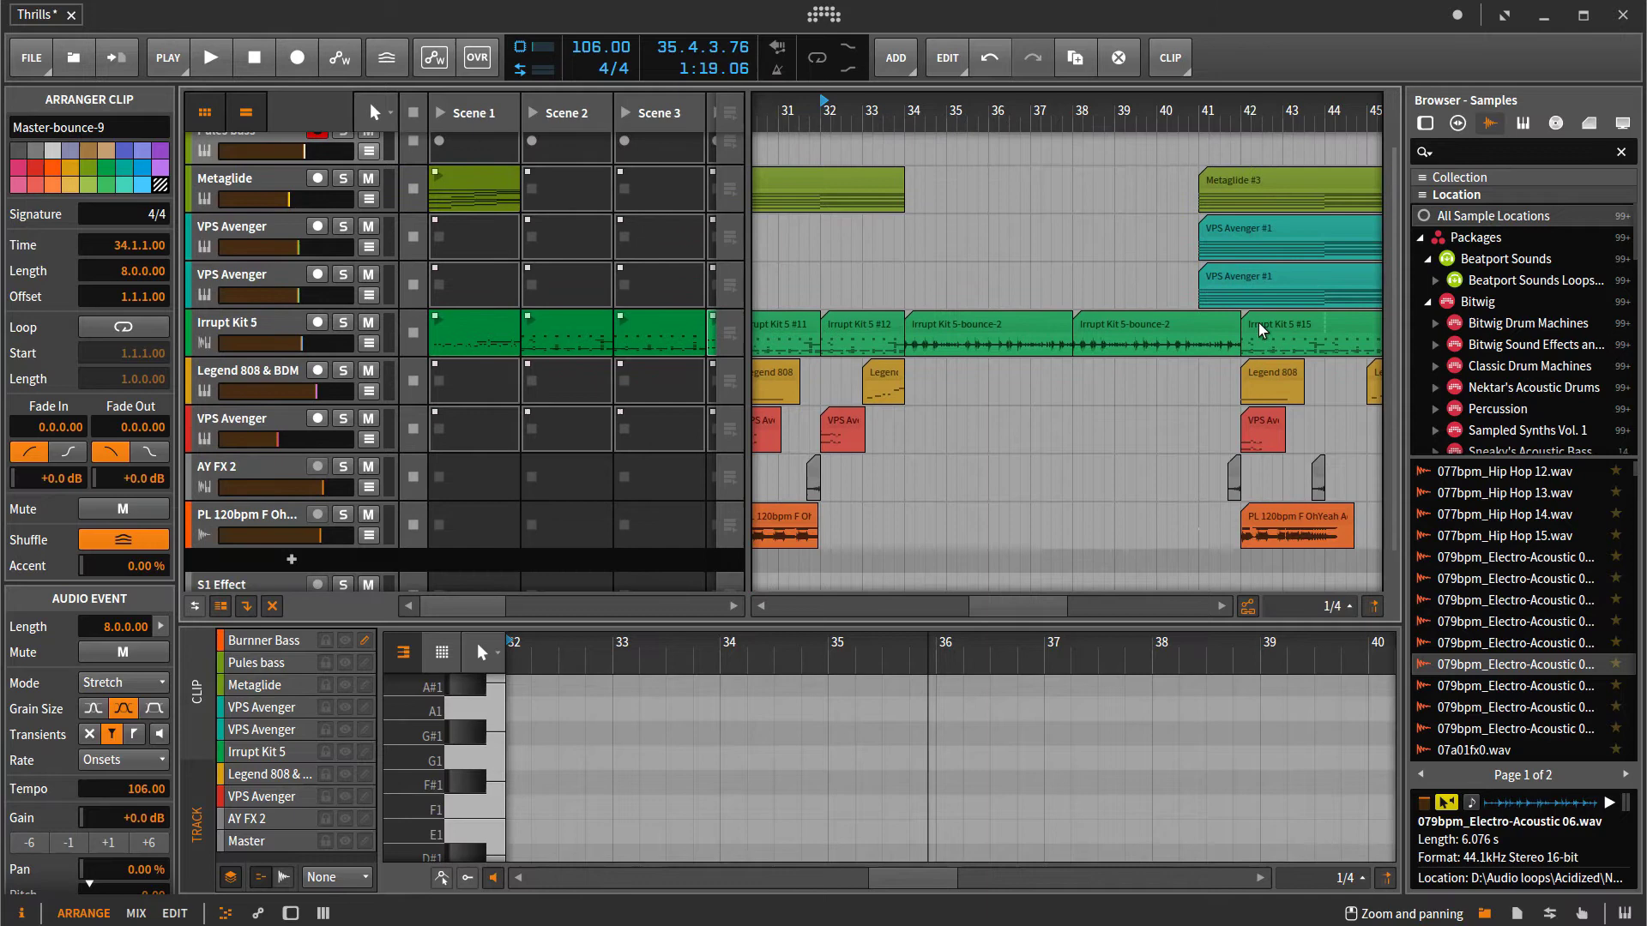
{"action": "scroll", "coordinate": [1263, 319], "scroll_direction": "up", "scroll_amount": 2}
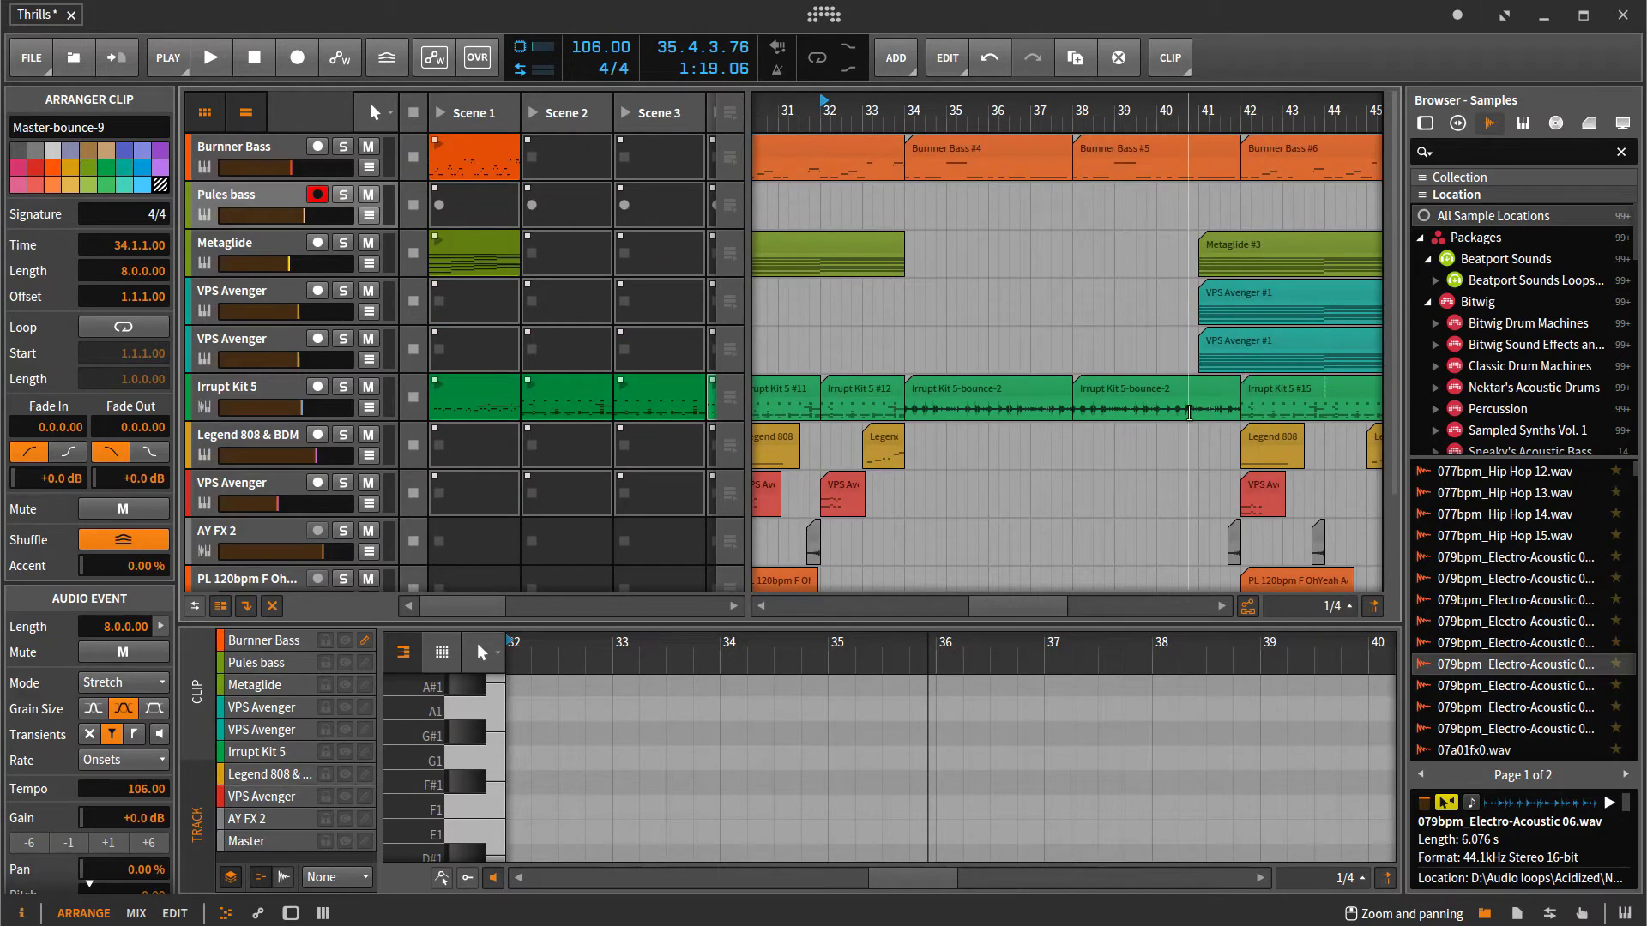
{"action": "scroll", "coordinate": [1189, 506], "scroll_direction": "down", "scroll_amount": 3}
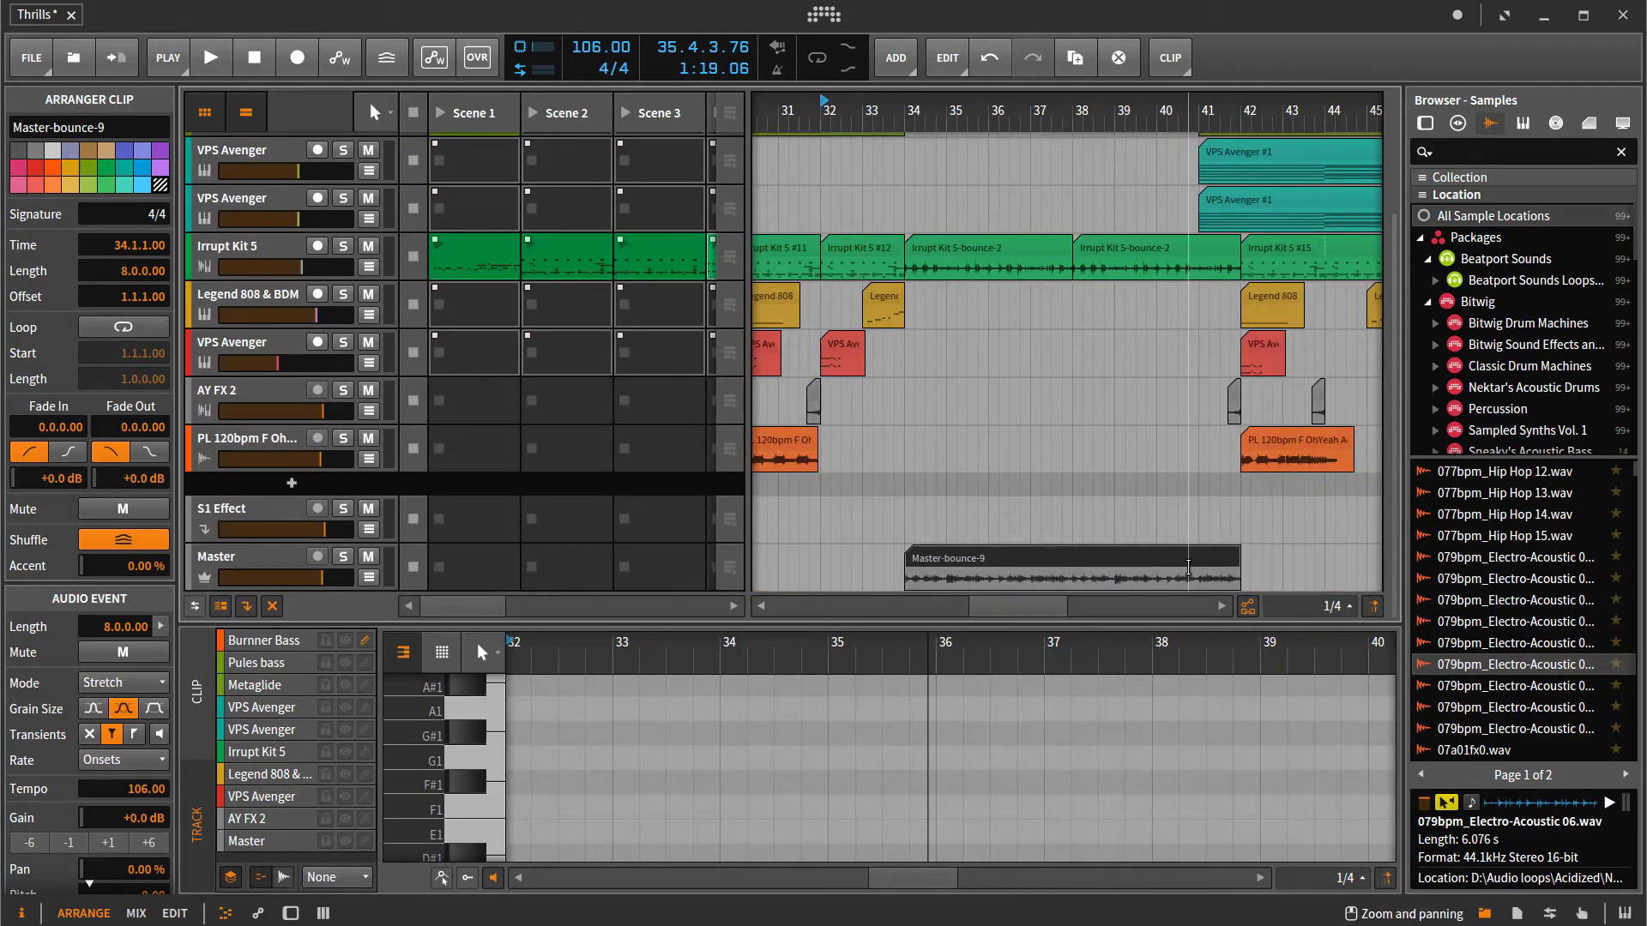
{"action": "scroll", "coordinate": [1244, 546], "scroll_direction": "up", "scroll_amount": 3}
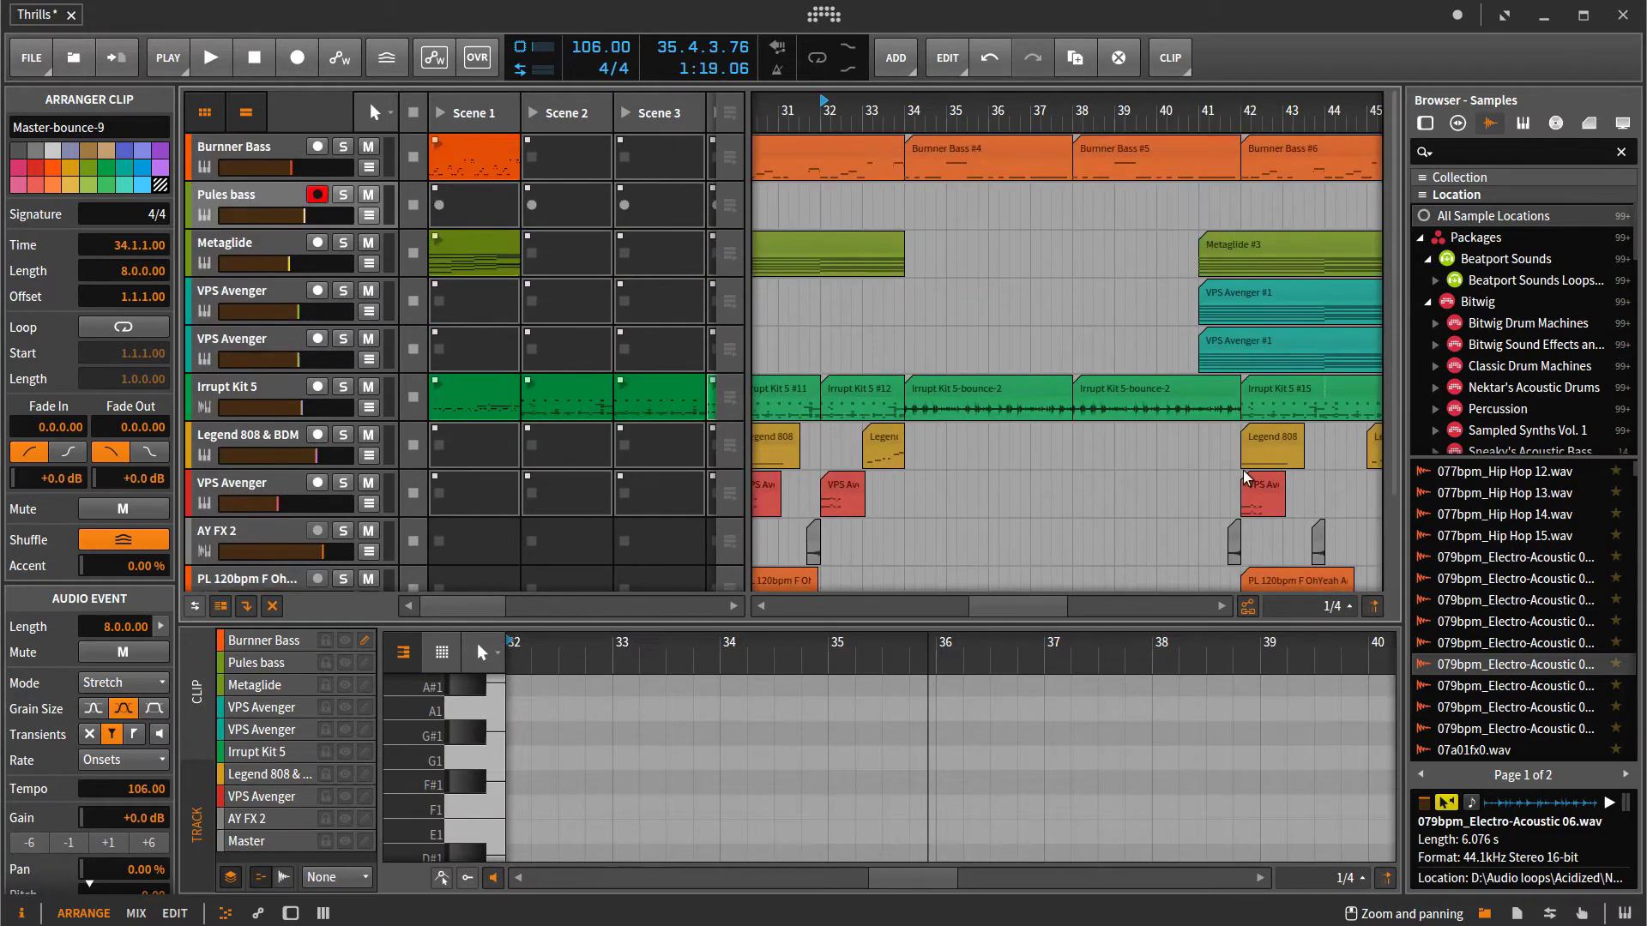
{"action": "left_click", "coordinate": [1162, 112]}
{"action": "key", "text": "space"}
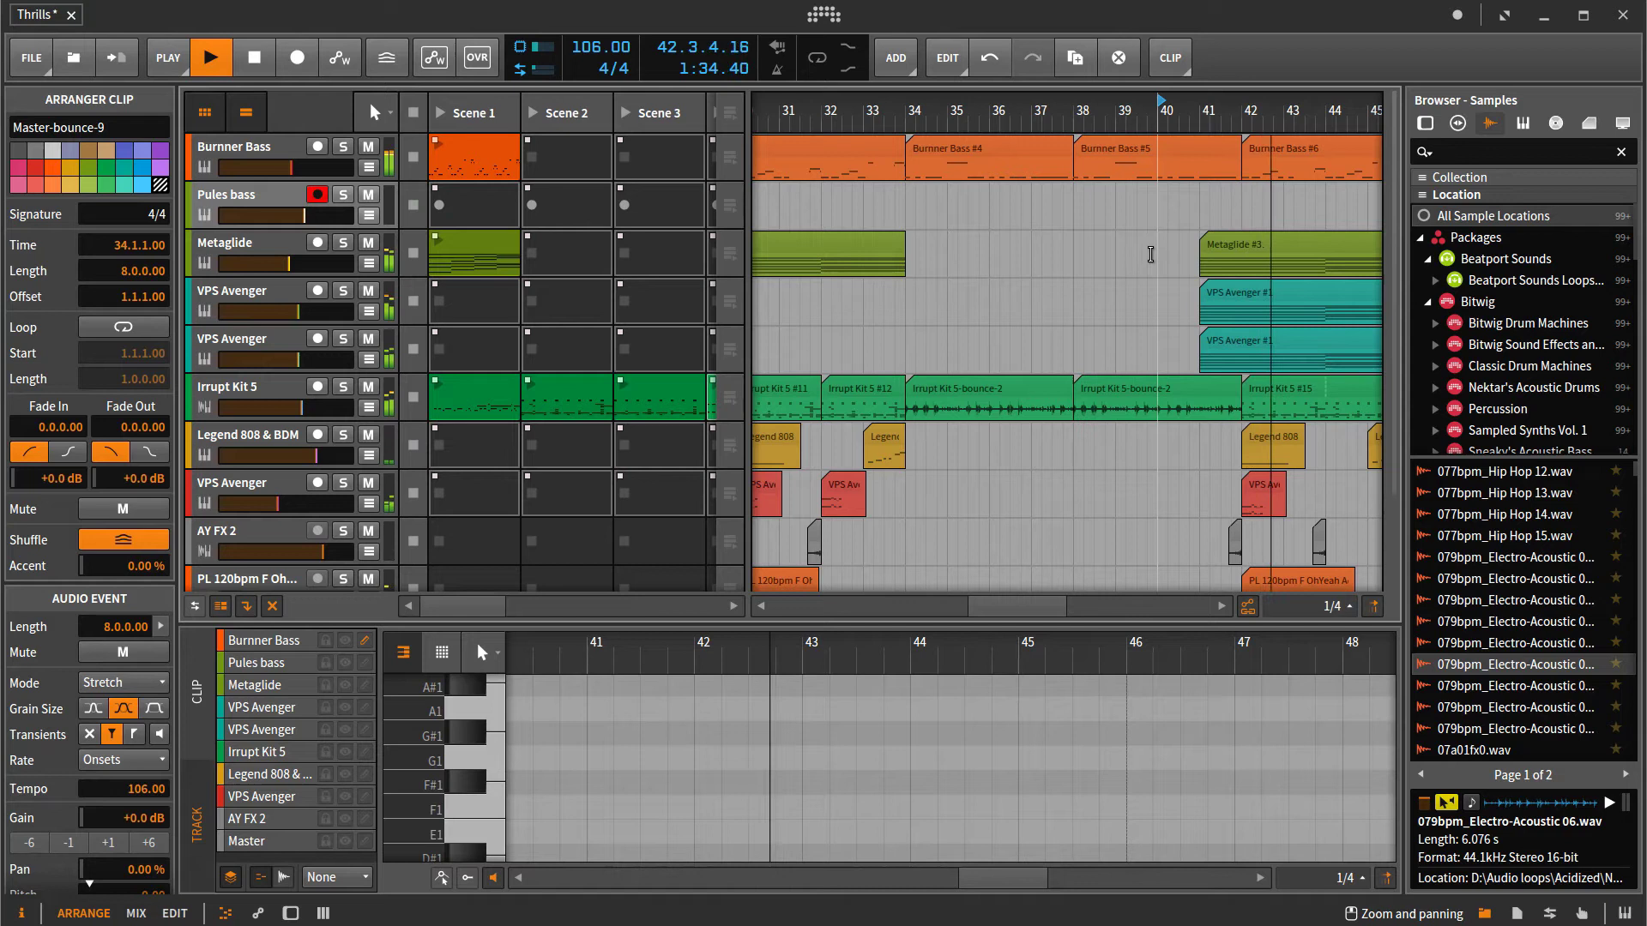
- Stop playback and set the play position to bar 32 at the Irrupt Kit 5 #12 clip
{"action": "left_click", "coordinate": [255, 60]}
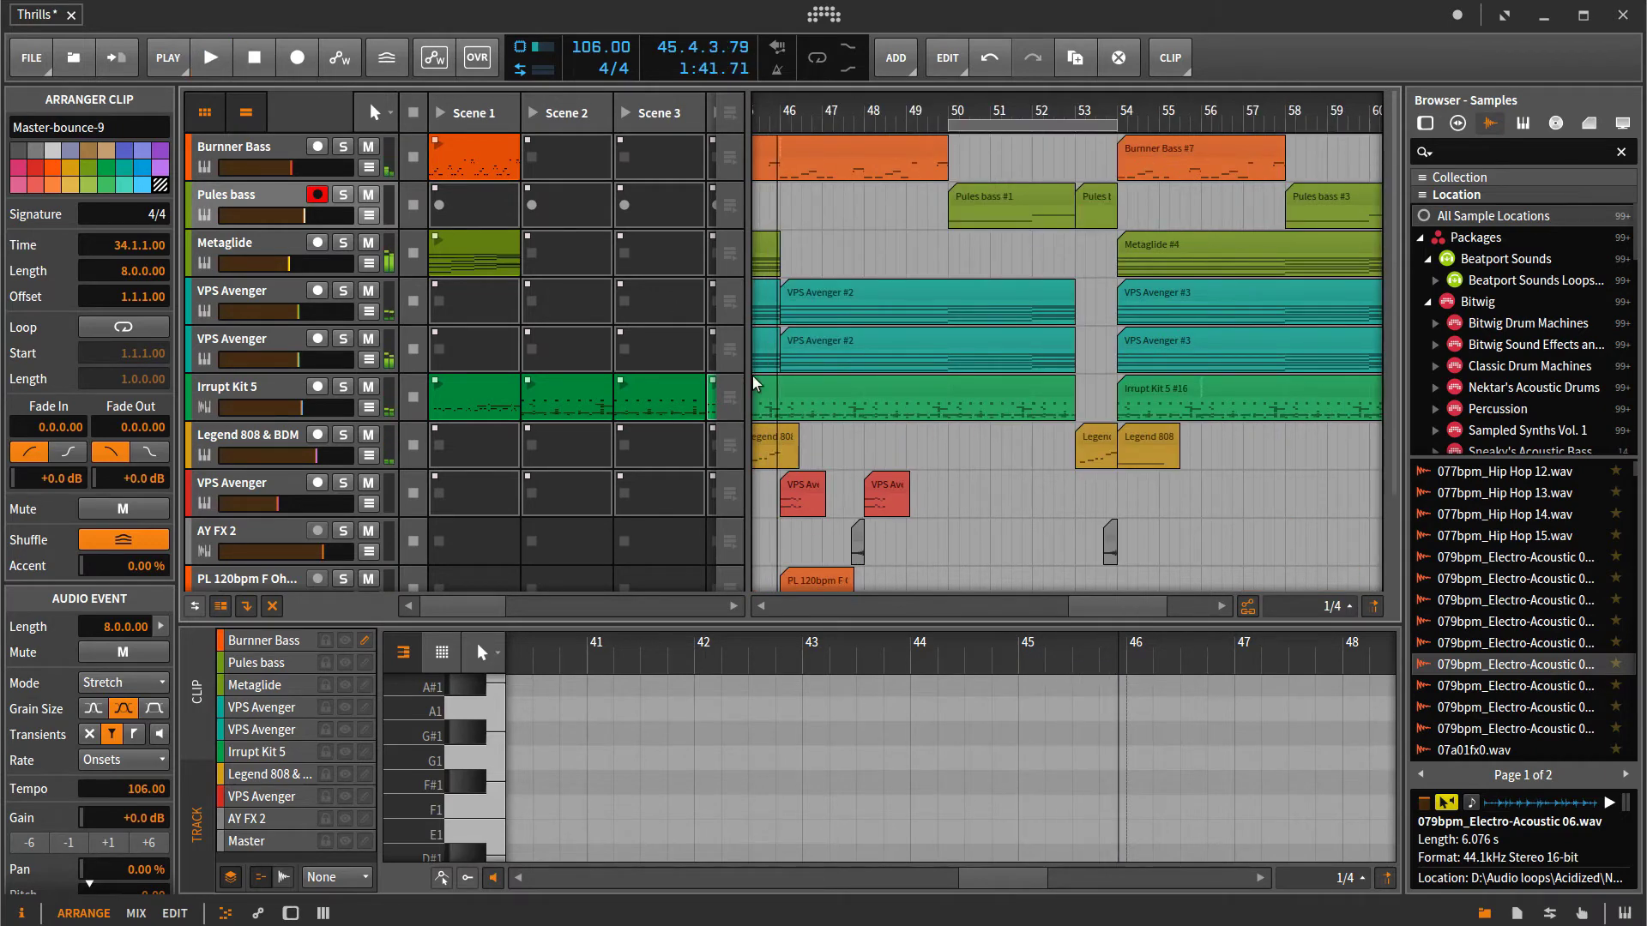
{"action": "scroll", "coordinate": [1104, 609], "scroll_direction": "left", "scroll_amount": 1}
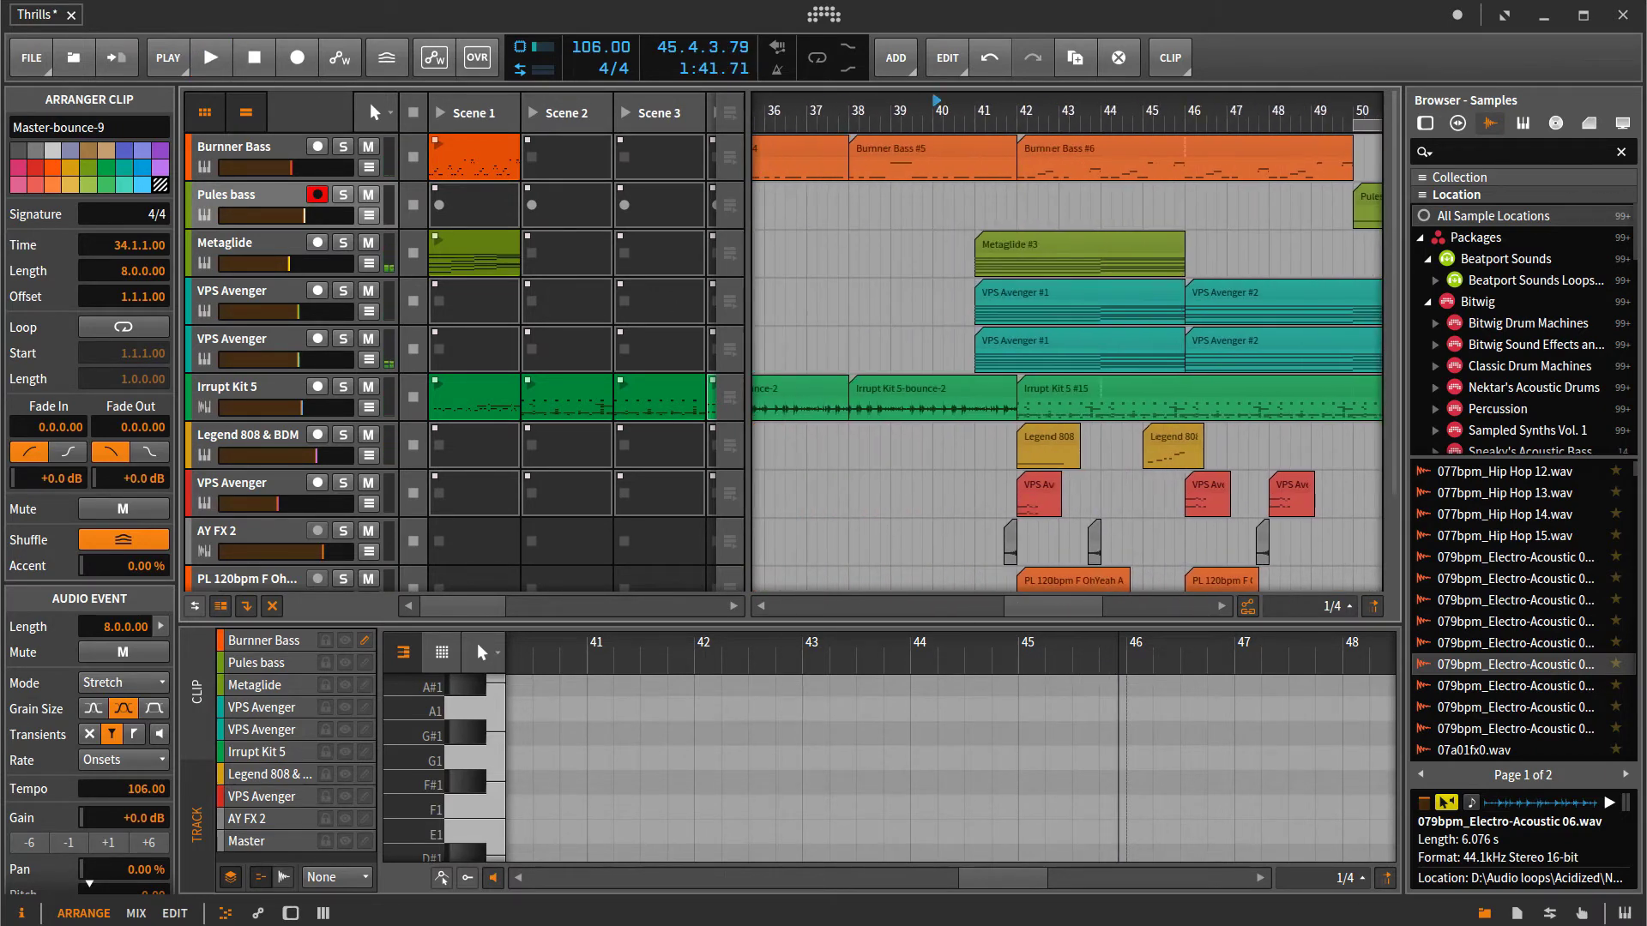
{"action": "scroll", "coordinate": [926, 477], "scroll_direction": "down", "scroll_amount": 3}
{"action": "scroll", "coordinate": [925, 477], "scroll_direction": "left", "scroll_amount": 5}
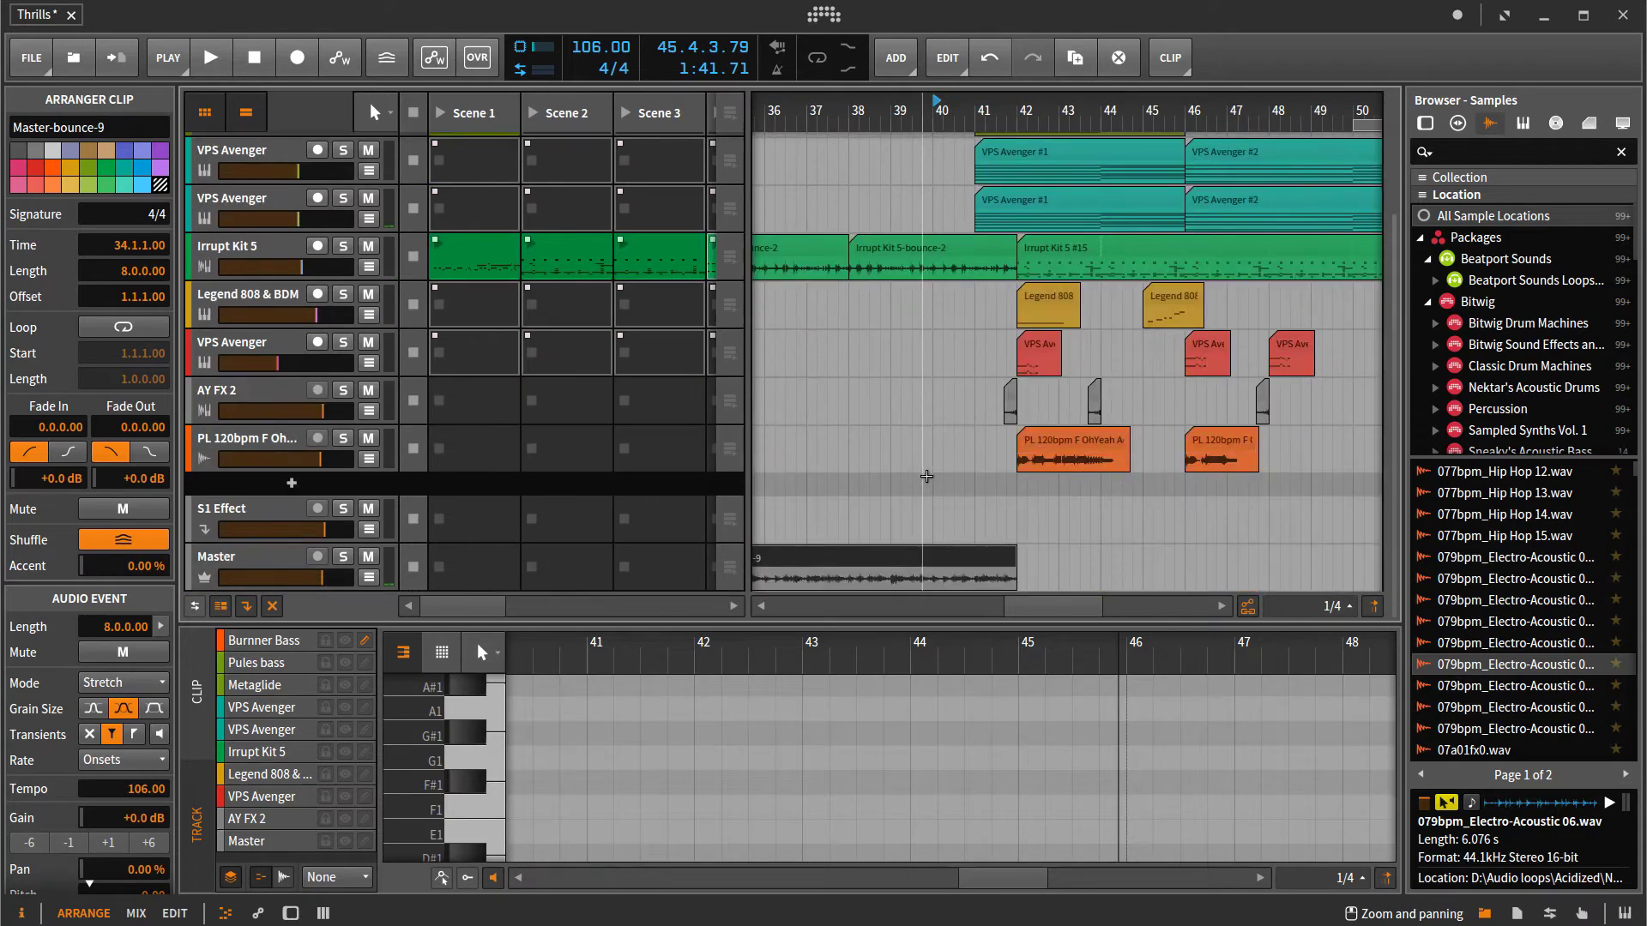
{"action": "scroll", "coordinate": [1038, 610], "scroll_direction": "left", "scroll_amount": 2}
{"action": "scroll", "coordinate": [1150, 378], "scroll_direction": "left", "scroll_amount": 3}
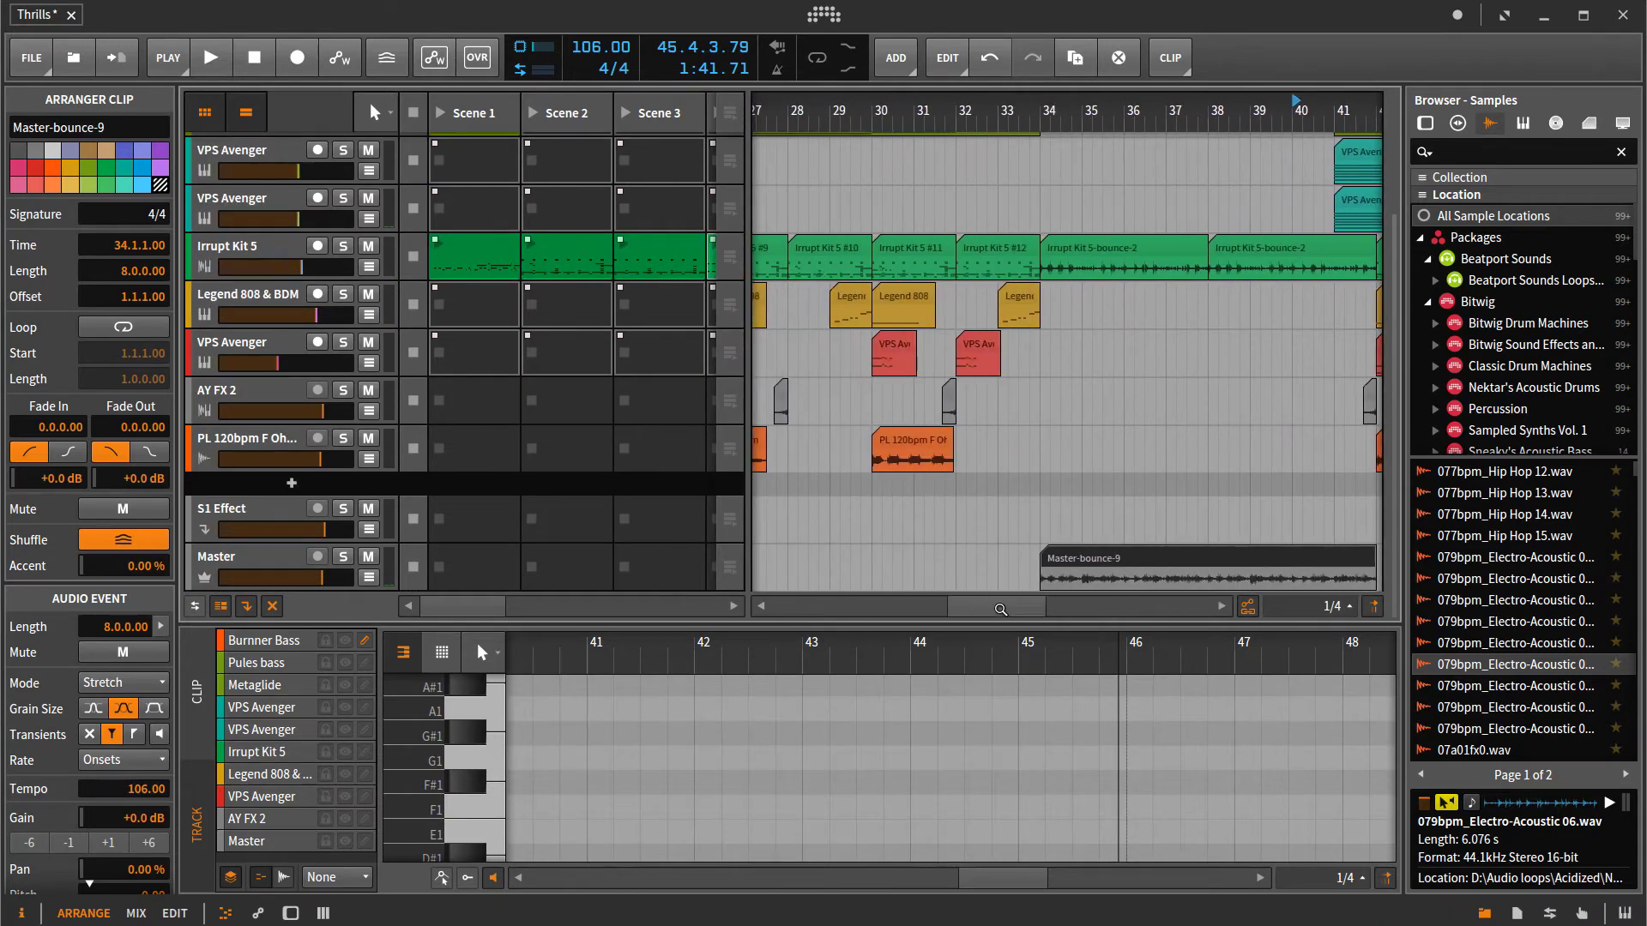
{"action": "scroll", "coordinate": [1149, 378], "scroll_direction": "up", "scroll_amount": 3}
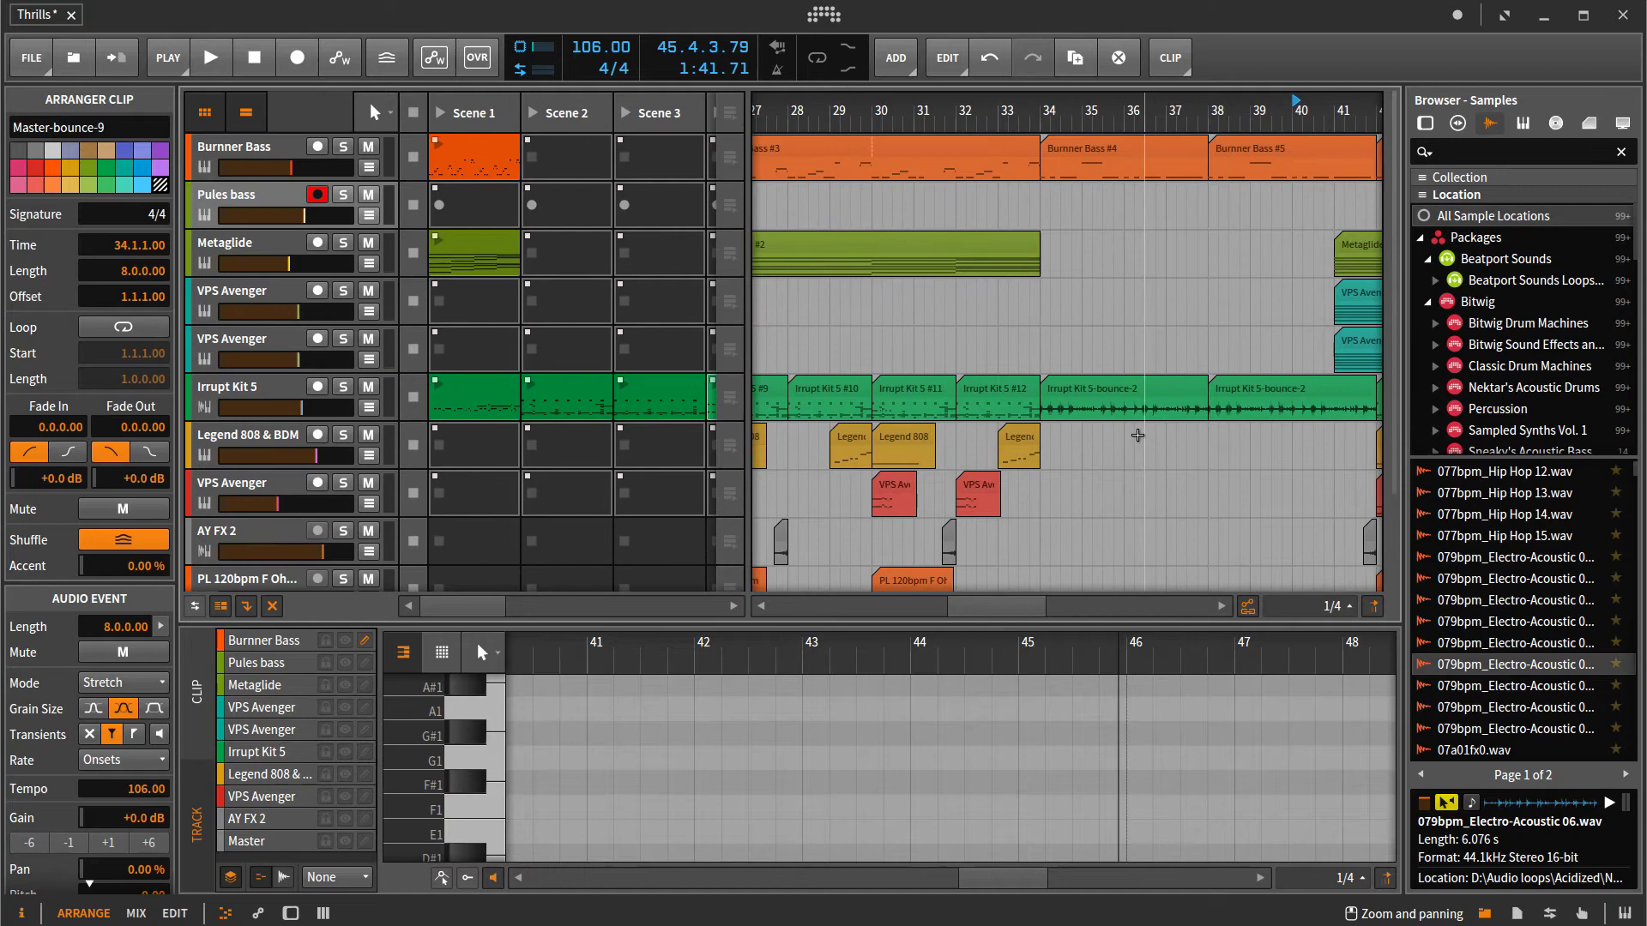
{"action": "scroll", "coordinate": [1115, 386], "scroll_direction": "down", "scroll_amount": 2}
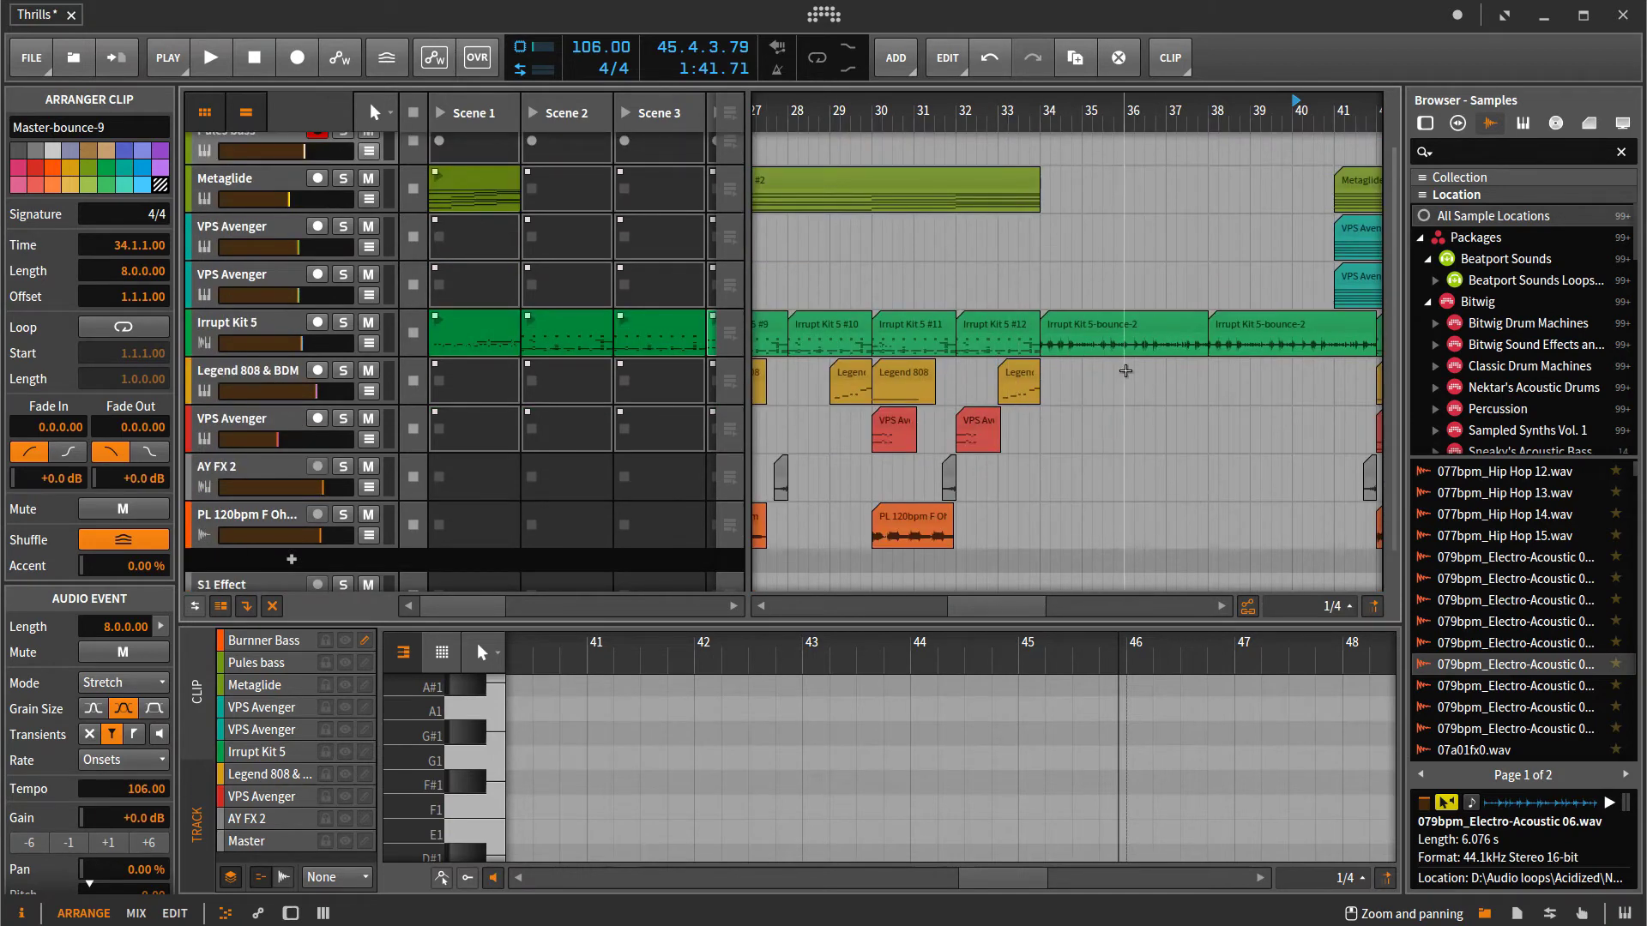
{"action": "left_click", "coordinate": [993, 328]}
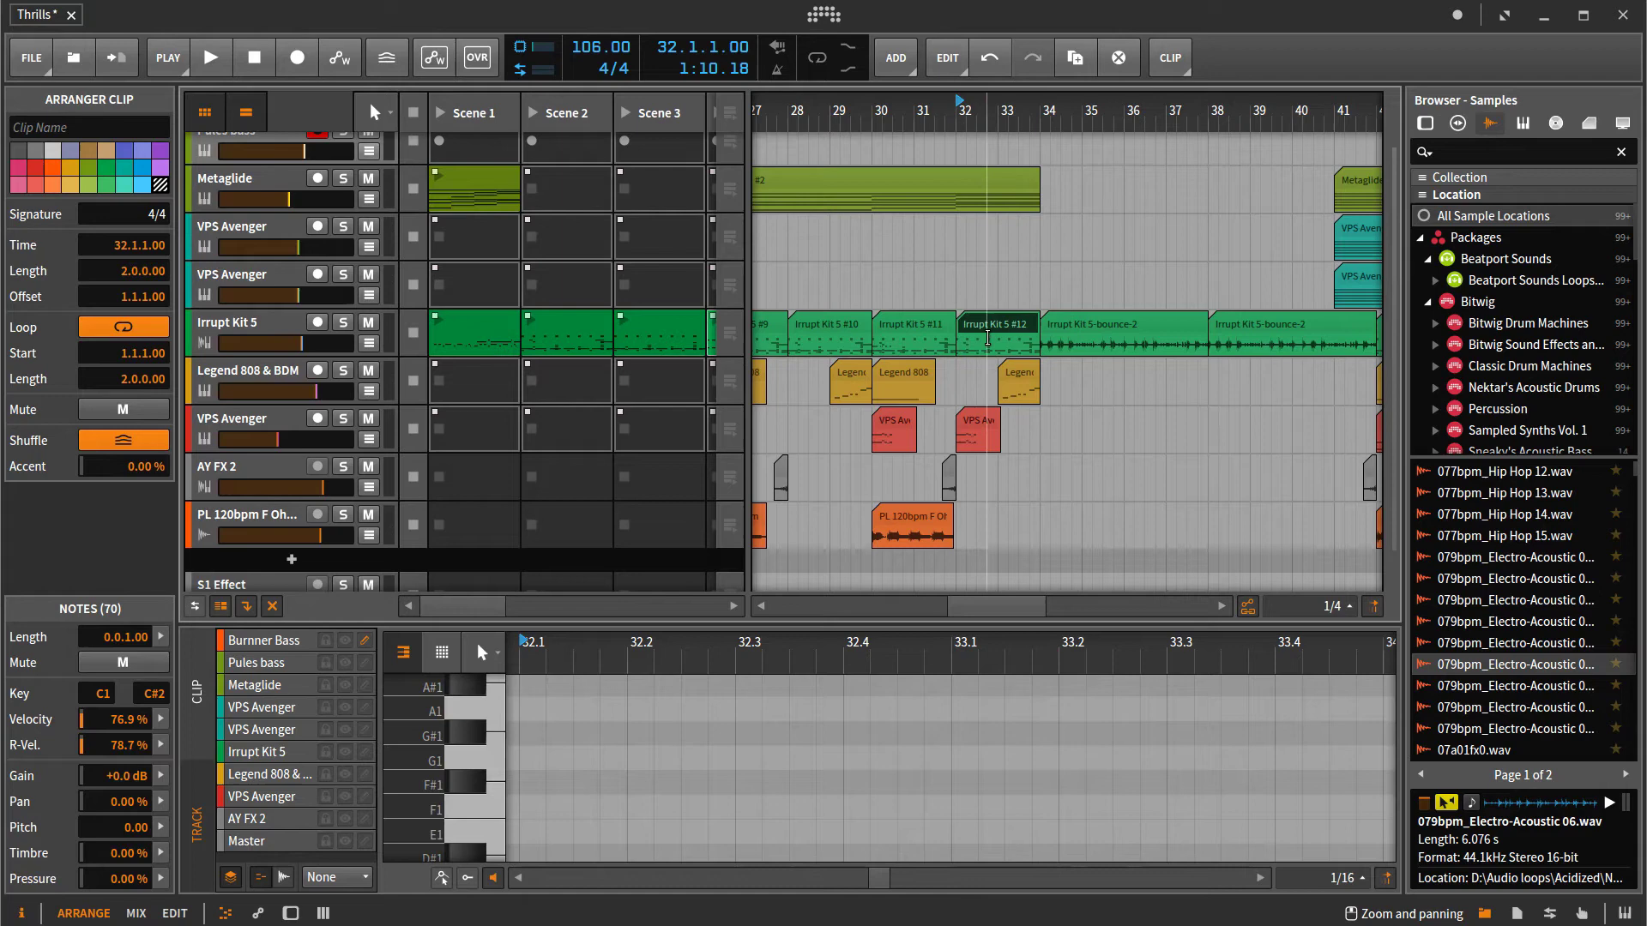
{"action": "scroll", "coordinate": [1026, 226], "scroll_direction": "up", "scroll_amount": 2}
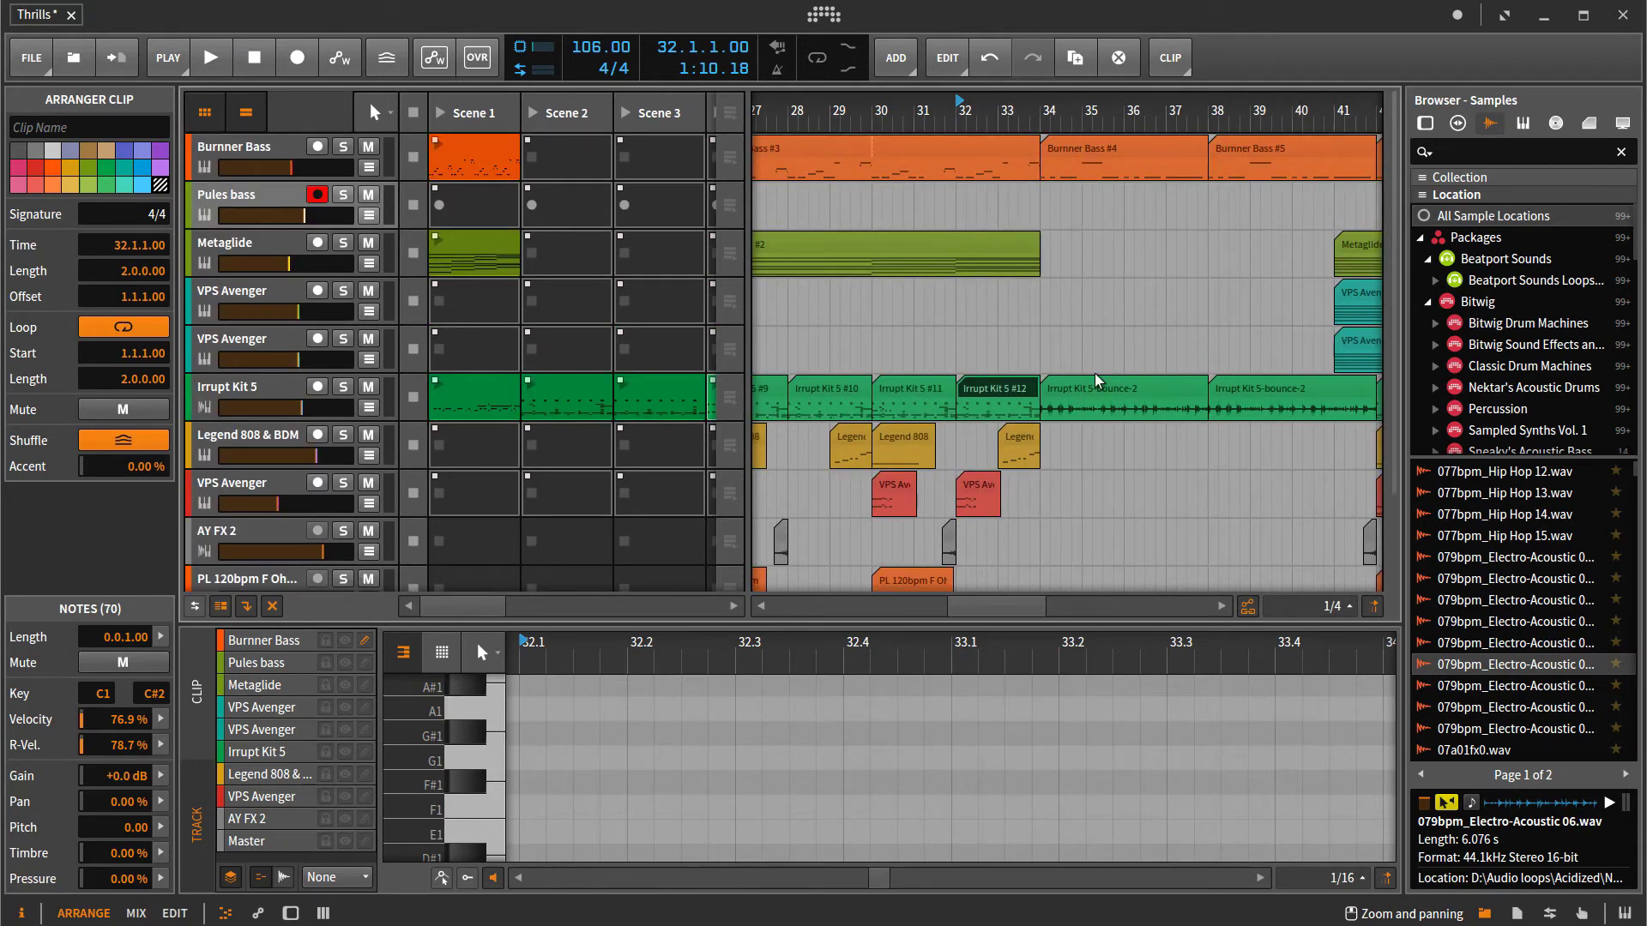
{"action": "scroll", "coordinate": [1095, 373], "scroll_direction": "down", "scroll_amount": 3}
- Delete the Master-bounce-9 clip from the Master lane
{"action": "left_click", "coordinate": [1080, 559]}
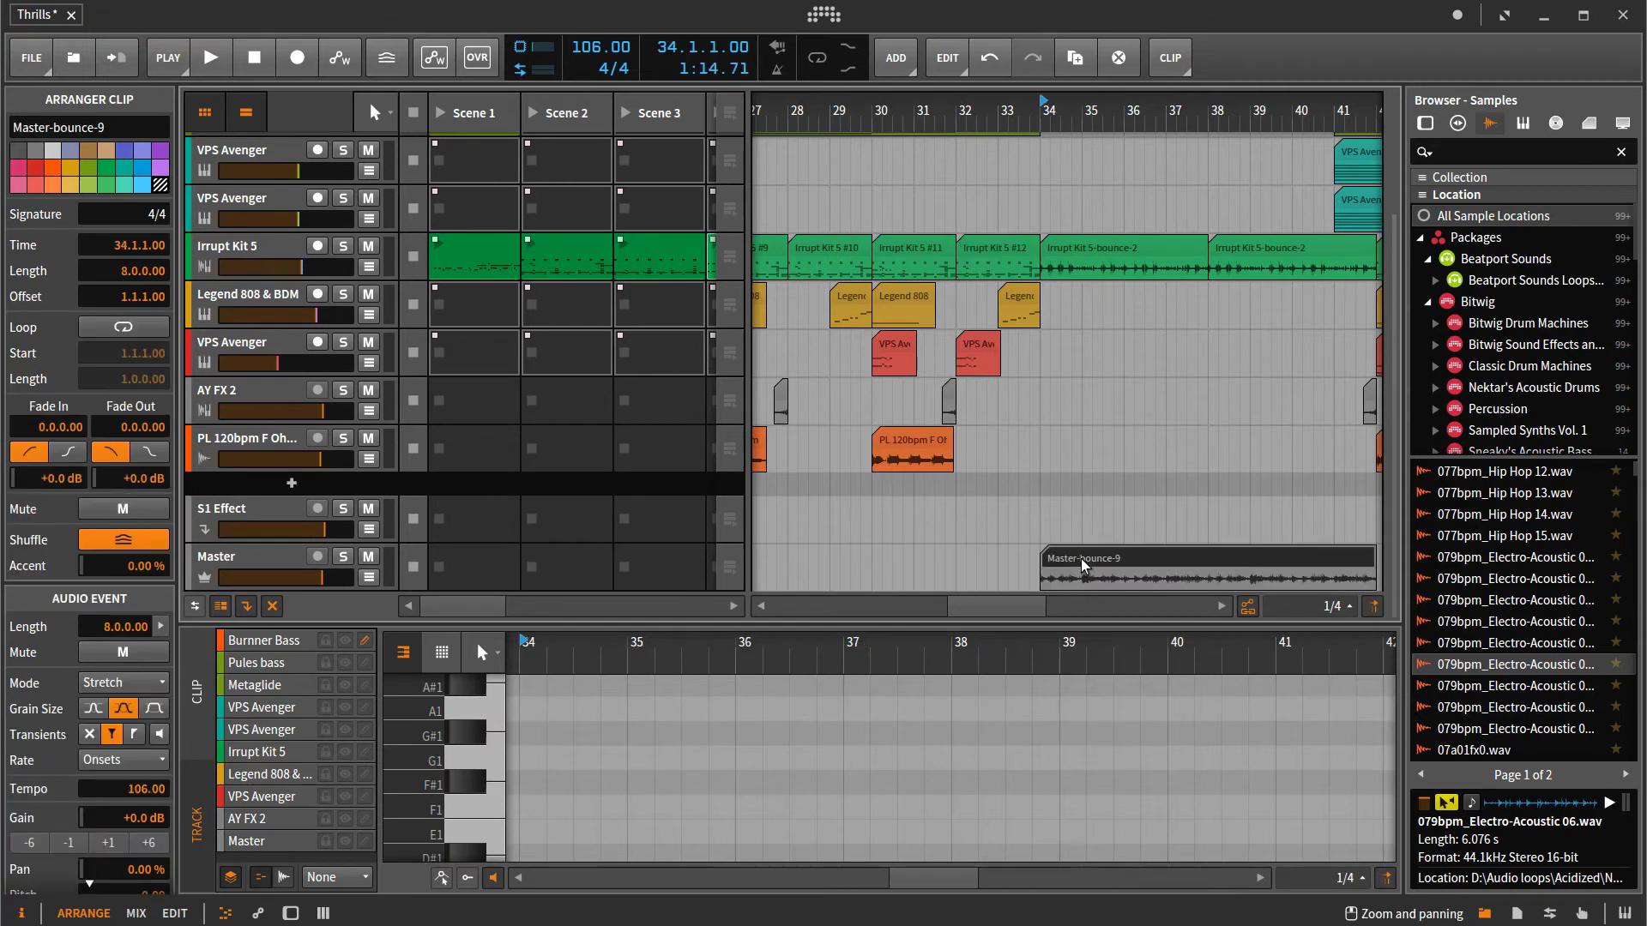
{"action": "left_click", "coordinate": [1074, 540]}
{"action": "scroll", "coordinate": [1029, 344], "scroll_direction": "up", "scroll_amount": 2}
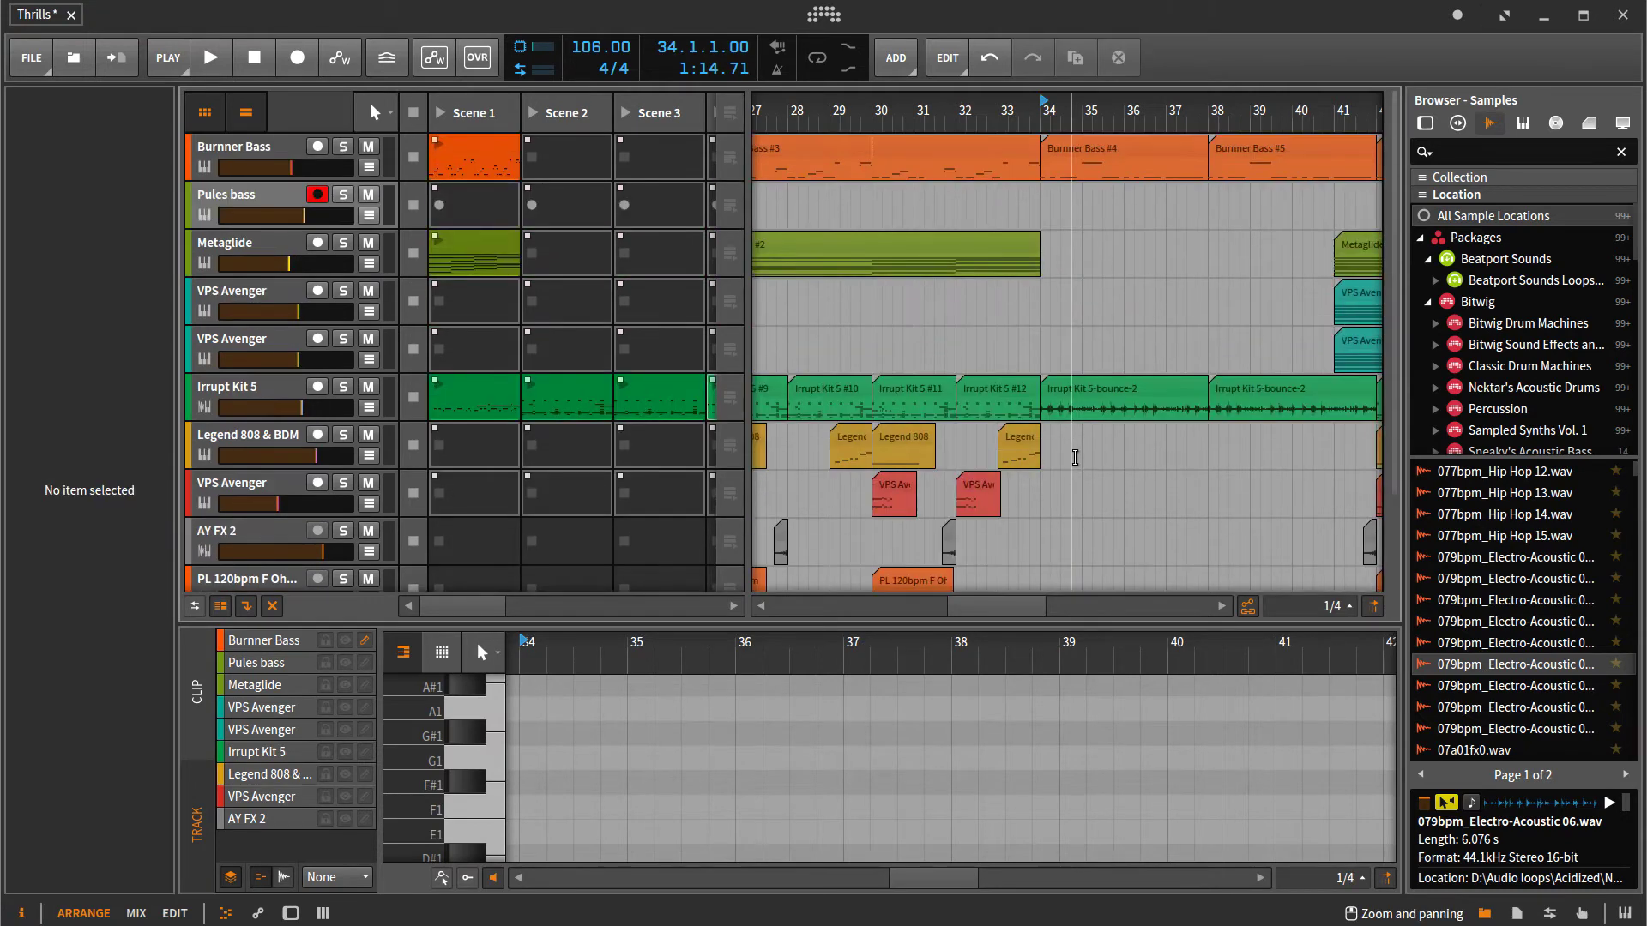
{"action": "scroll", "coordinate": [1035, 297], "scroll_direction": "up", "scroll_amount": 1}
- Split the Metaglide clip at bar 32 and bounce Metaglide #3 in place
{"action": "left_click", "coordinate": [956, 242]}
{"action": "key", "text": "ctrl+e"}
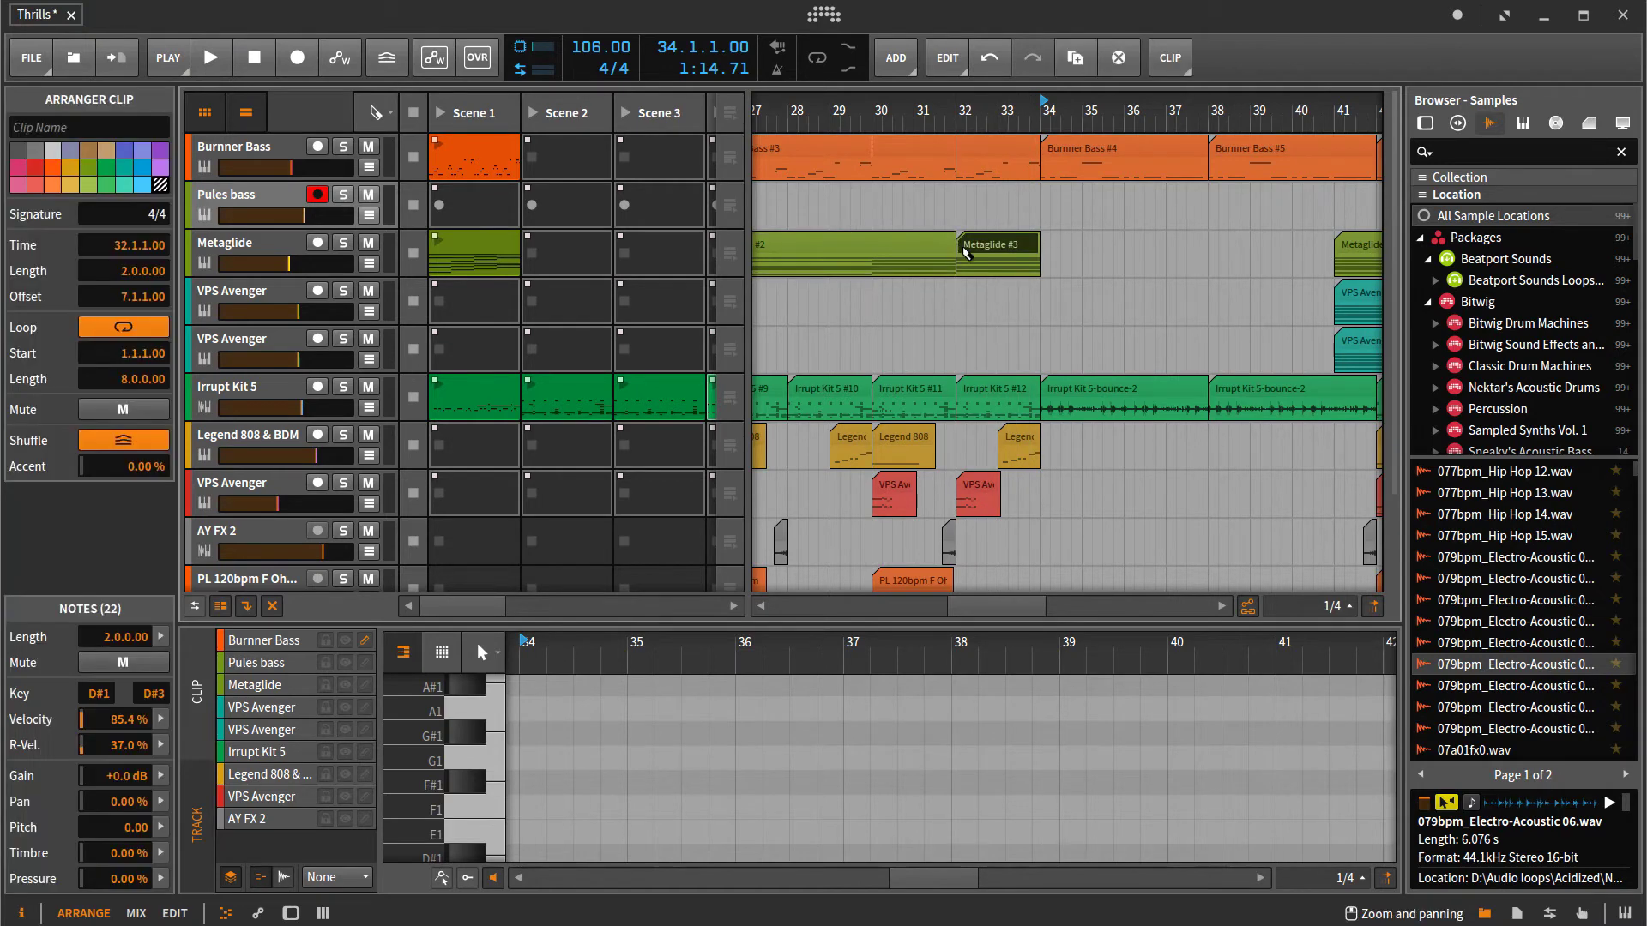
{"action": "right_click", "coordinate": [979, 247]}
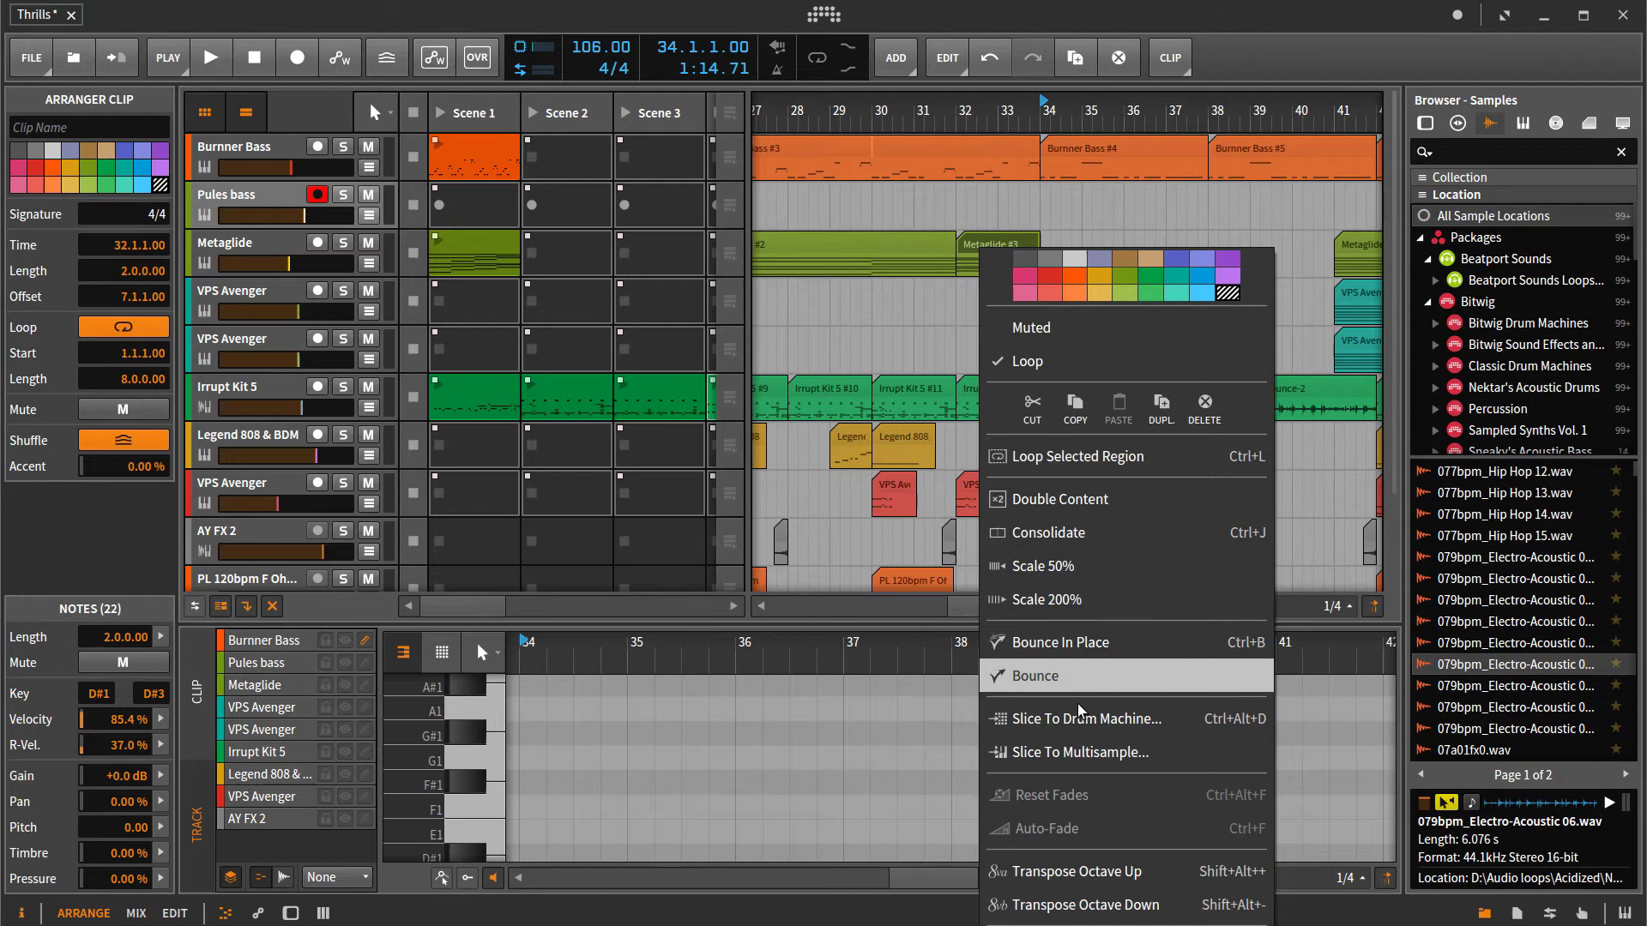
{"action": "left_click", "coordinate": [1079, 652]}
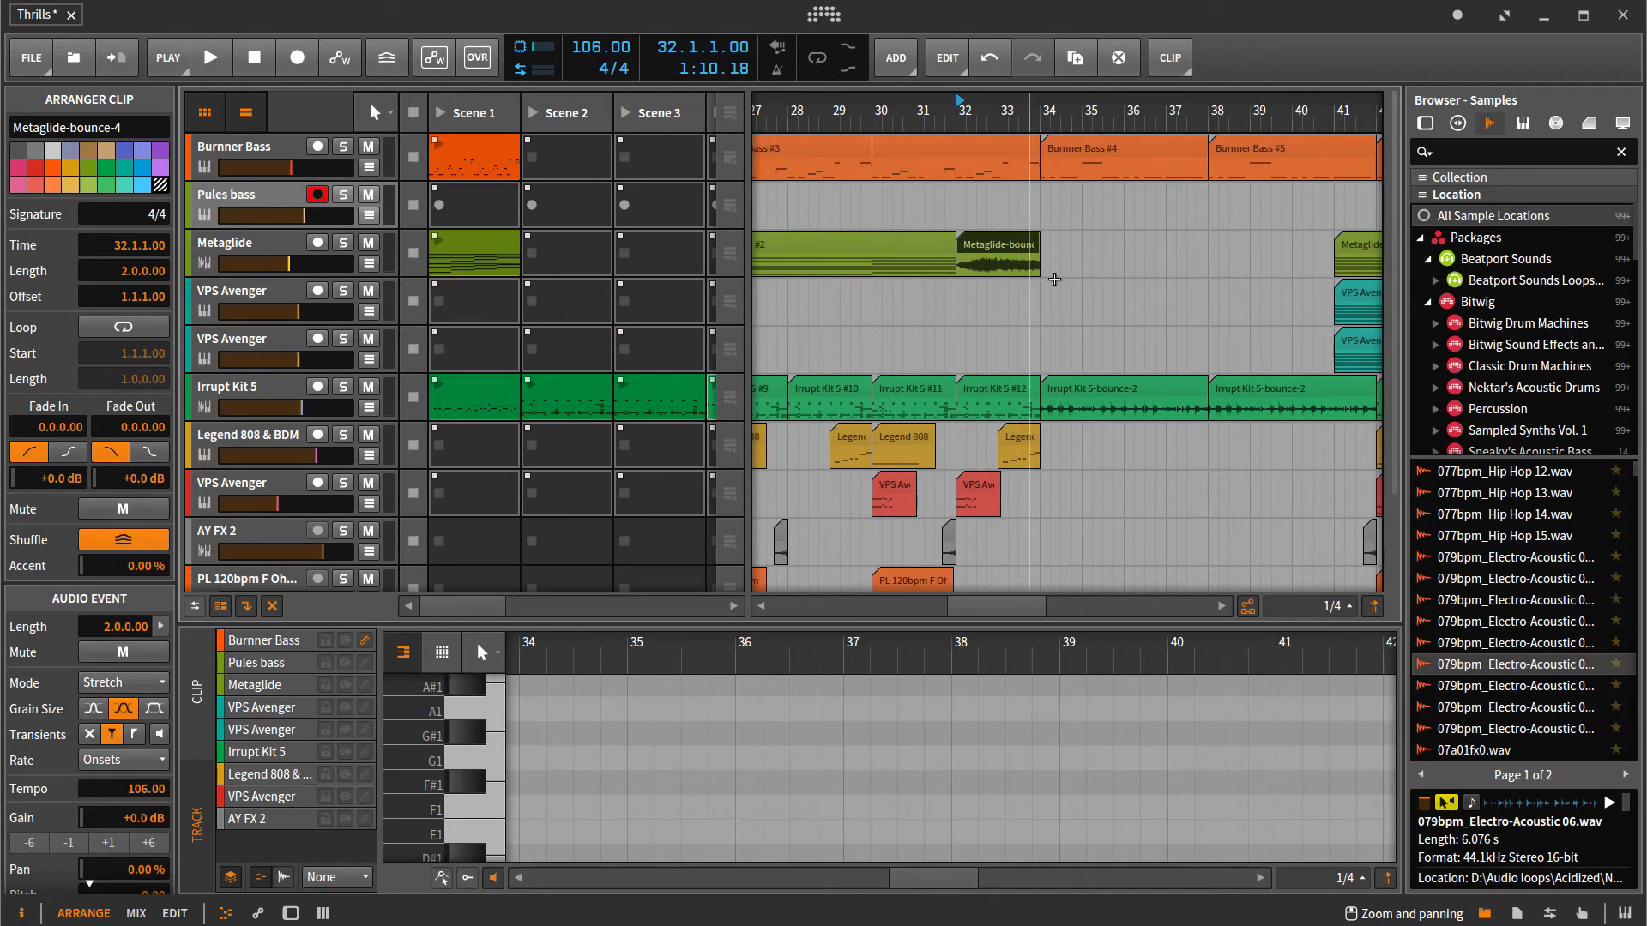
{"action": "key", "text": "space"}
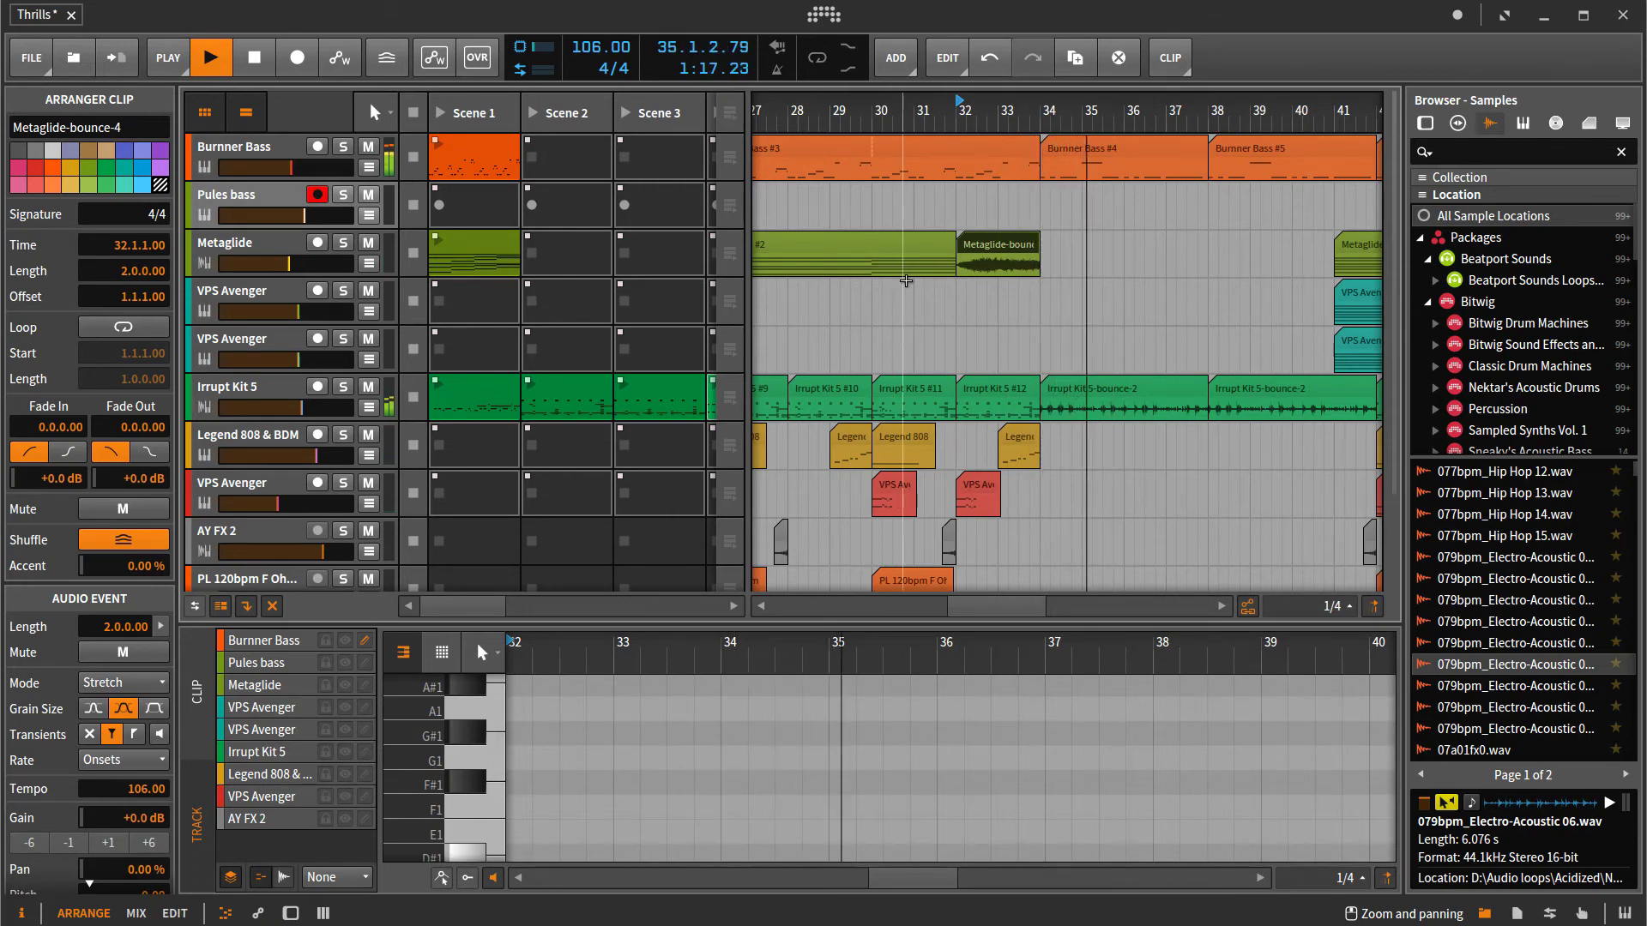
{"action": "scroll", "coordinate": [1115, 443], "scroll_direction": "down", "scroll_amount": 3}
{"action": "scroll", "coordinate": [1115, 443], "scroll_direction": "up", "scroll_amount": 3}
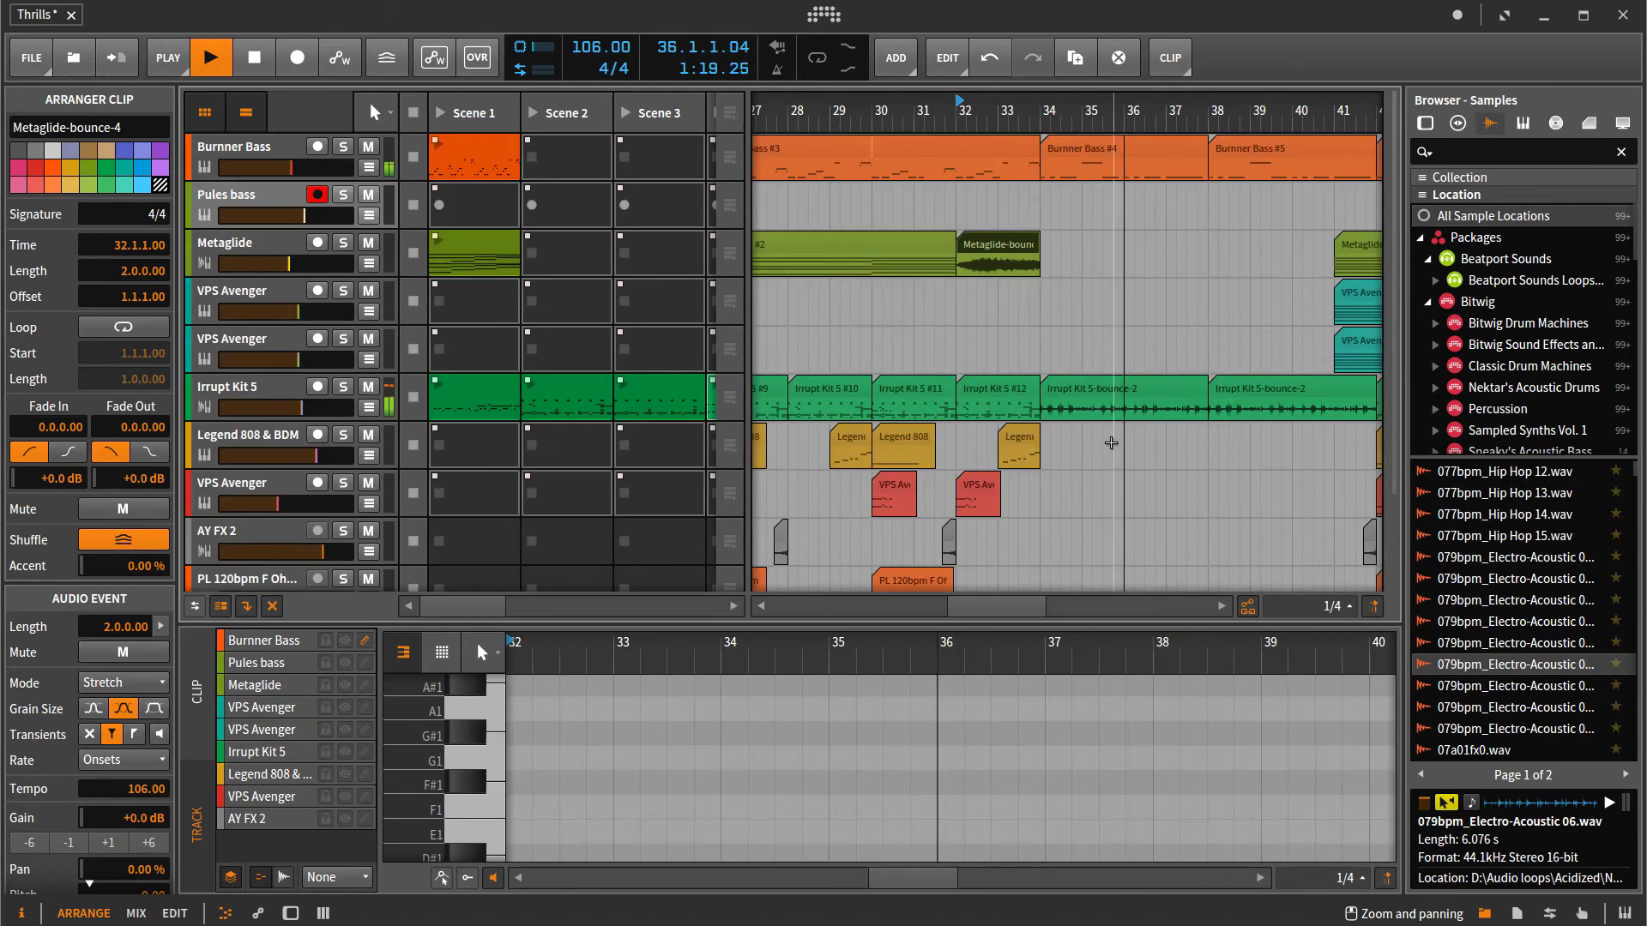
{"action": "key", "text": "space"}
{"action": "scroll", "coordinate": [1055, 247], "scroll_direction": "down", "scroll_amount": 1}
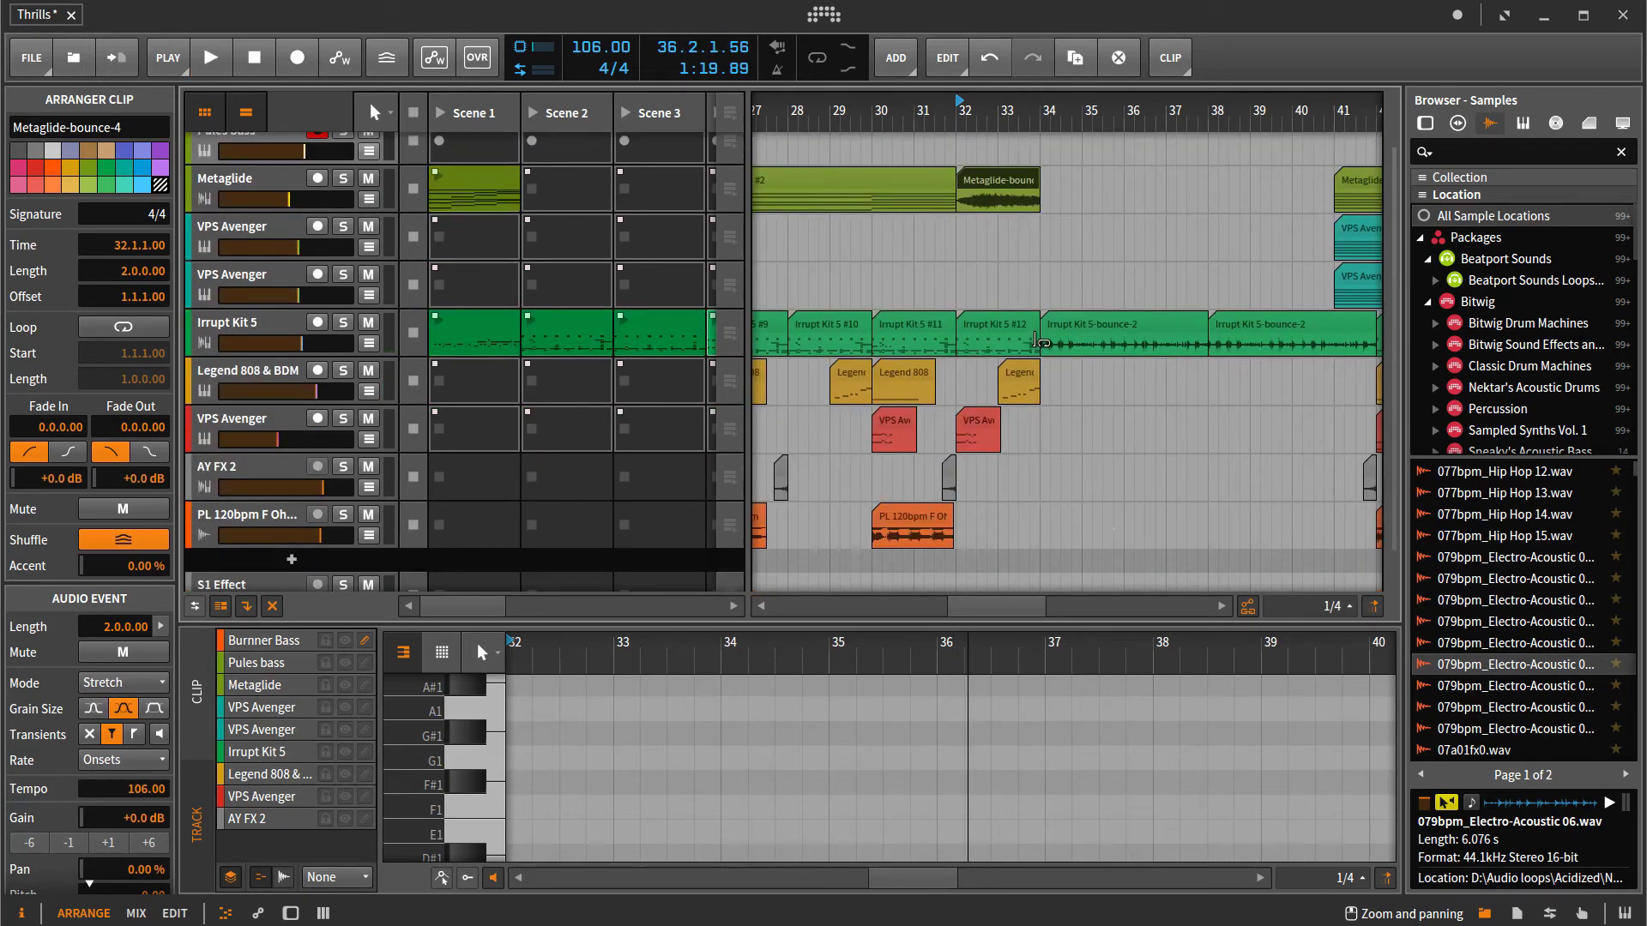
{"action": "scroll", "coordinate": [1055, 245], "scroll_direction": "up", "scroll_amount": 1}
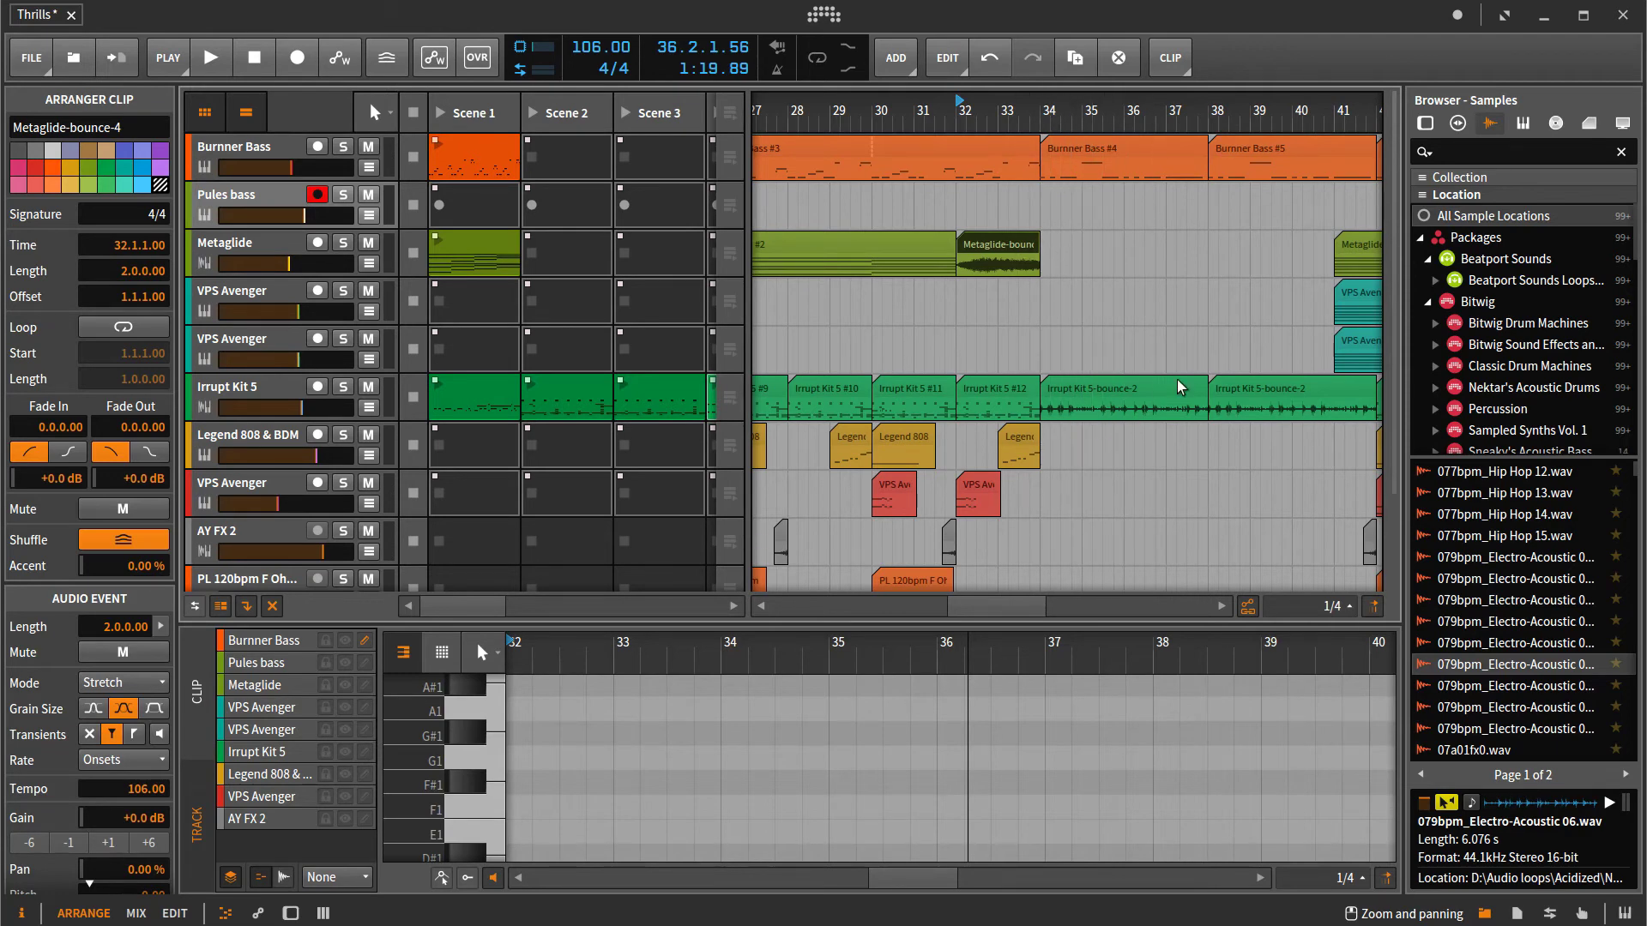
{"action": "scroll", "coordinate": [1106, 421], "scroll_direction": "down", "scroll_amount": 2}
{"action": "scroll", "coordinate": [1089, 361], "scroll_direction": "up", "scroll_amount": 1}
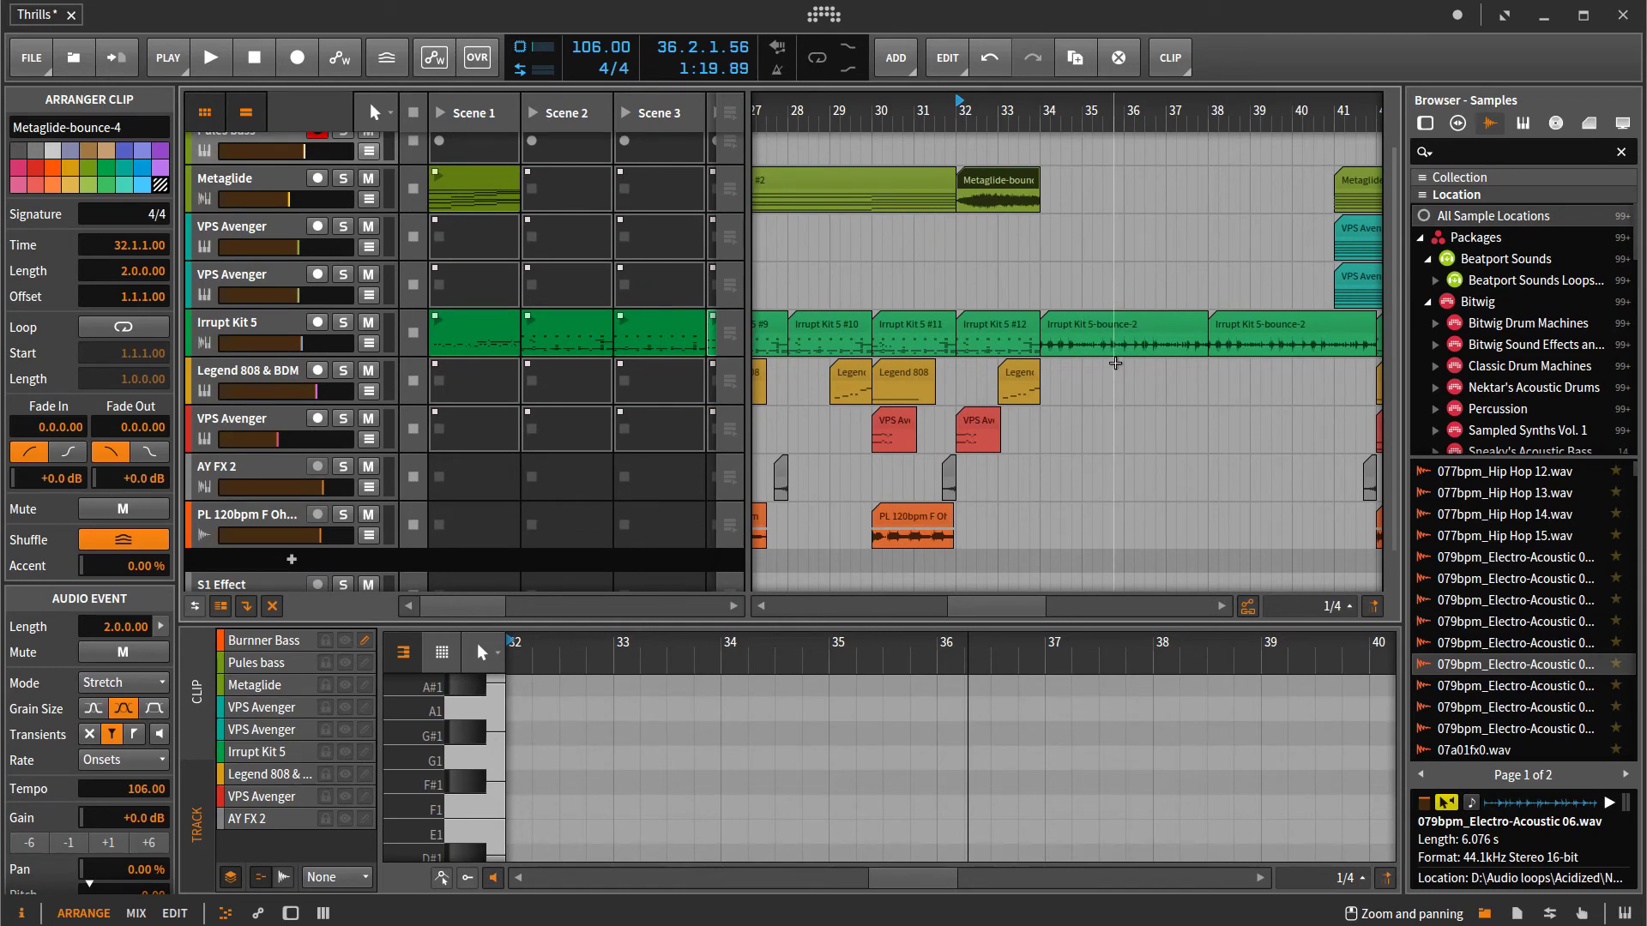
{"action": "scroll", "coordinate": [1115, 364], "scroll_direction": "up", "scroll_amount": 1}
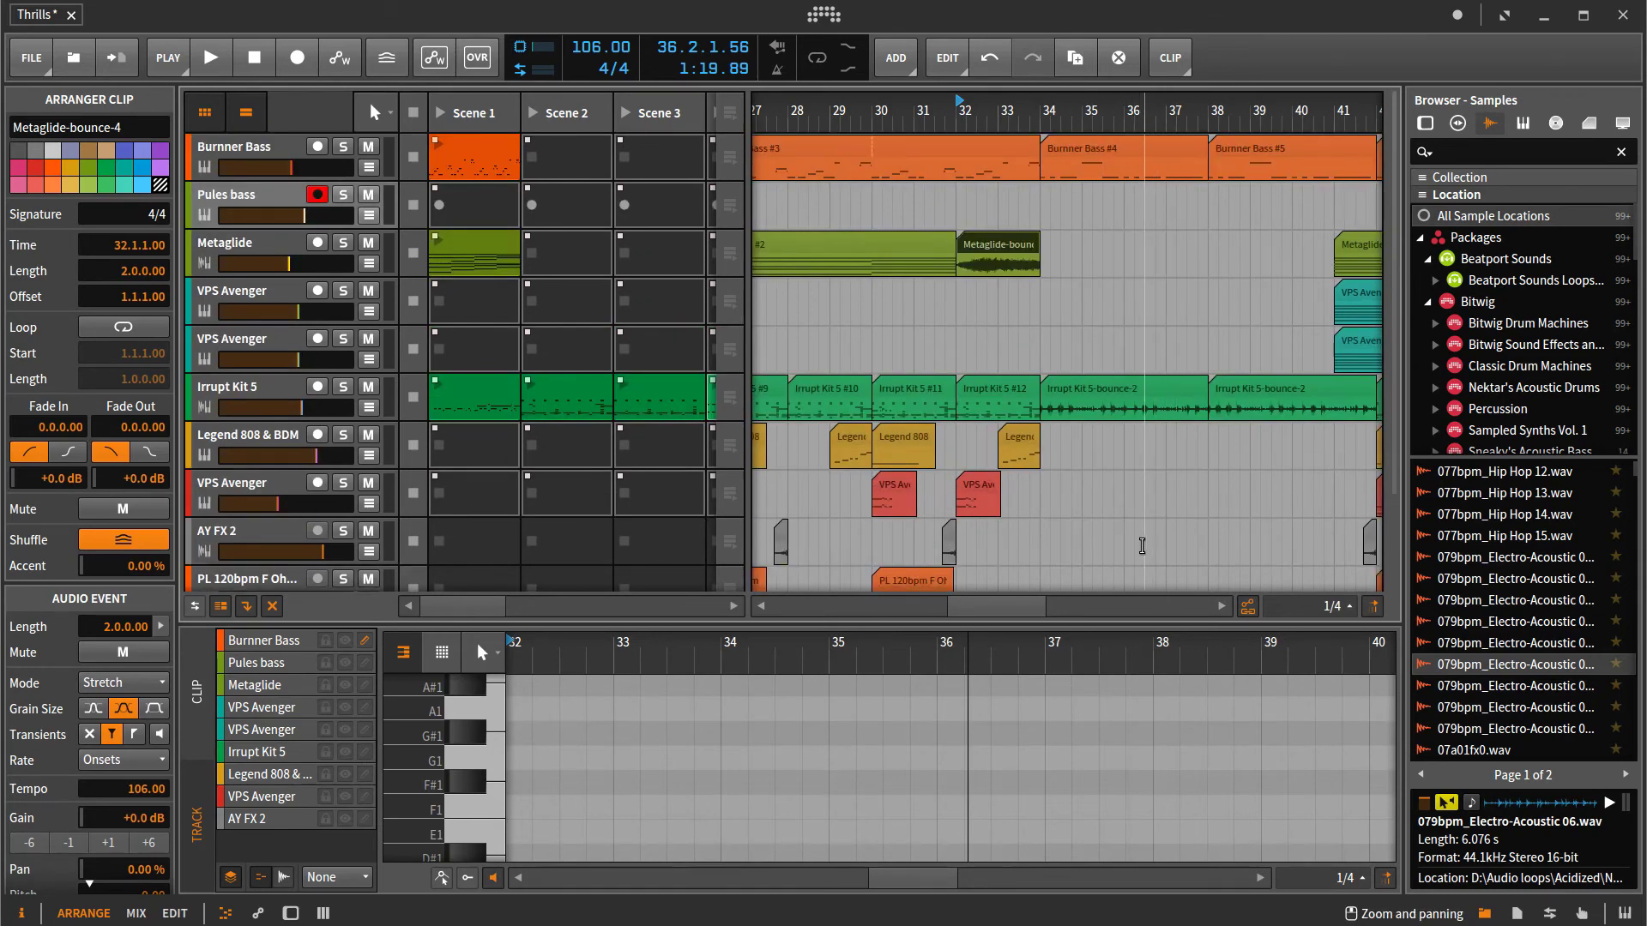
{"action": "scroll", "coordinate": [1142, 546], "scroll_direction": "down", "scroll_amount": 2}
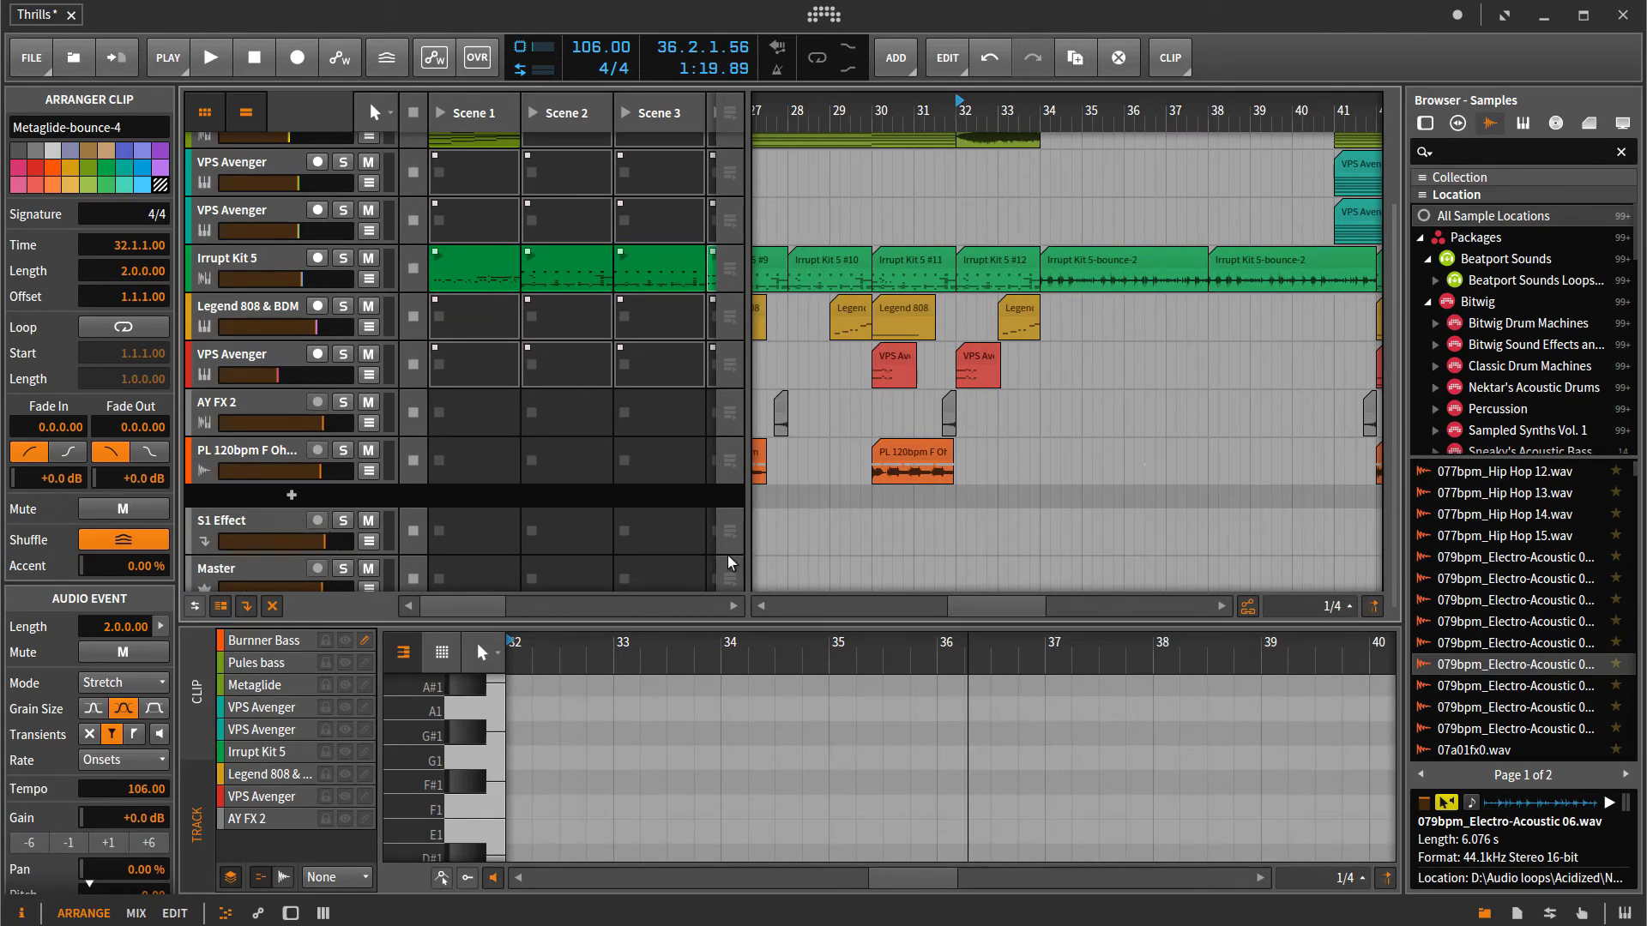
{"action": "scroll", "coordinate": [1074, 441], "scroll_direction": "up", "scroll_amount": 1}
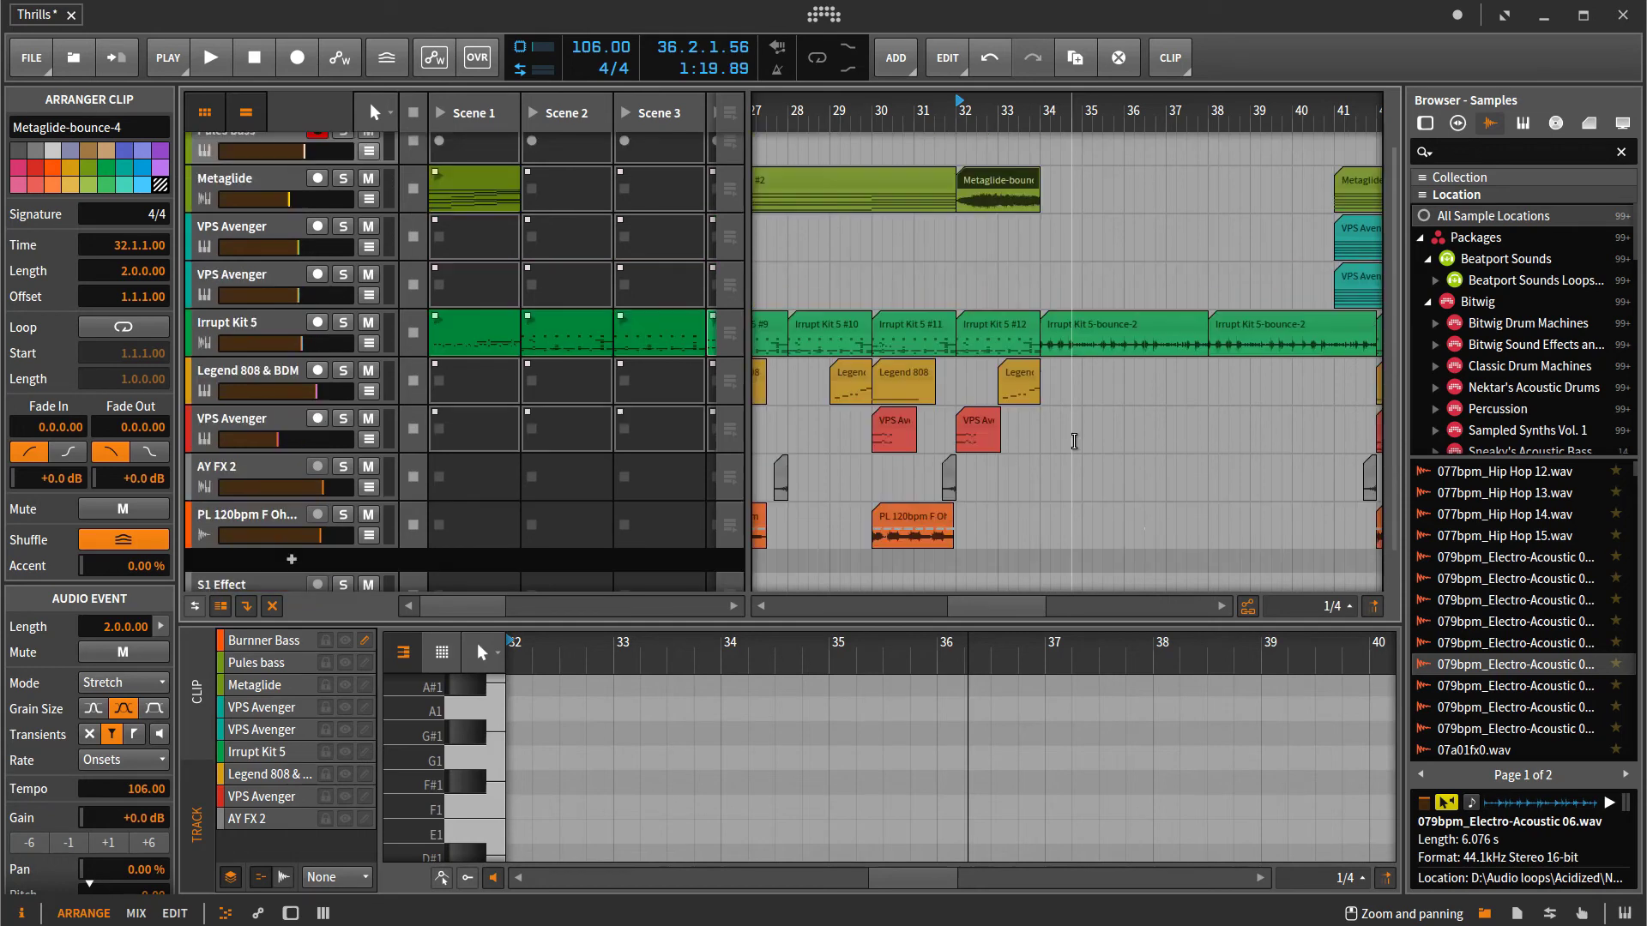
{"action": "scroll", "coordinate": [1072, 439], "scroll_direction": "down", "scroll_amount": 1}
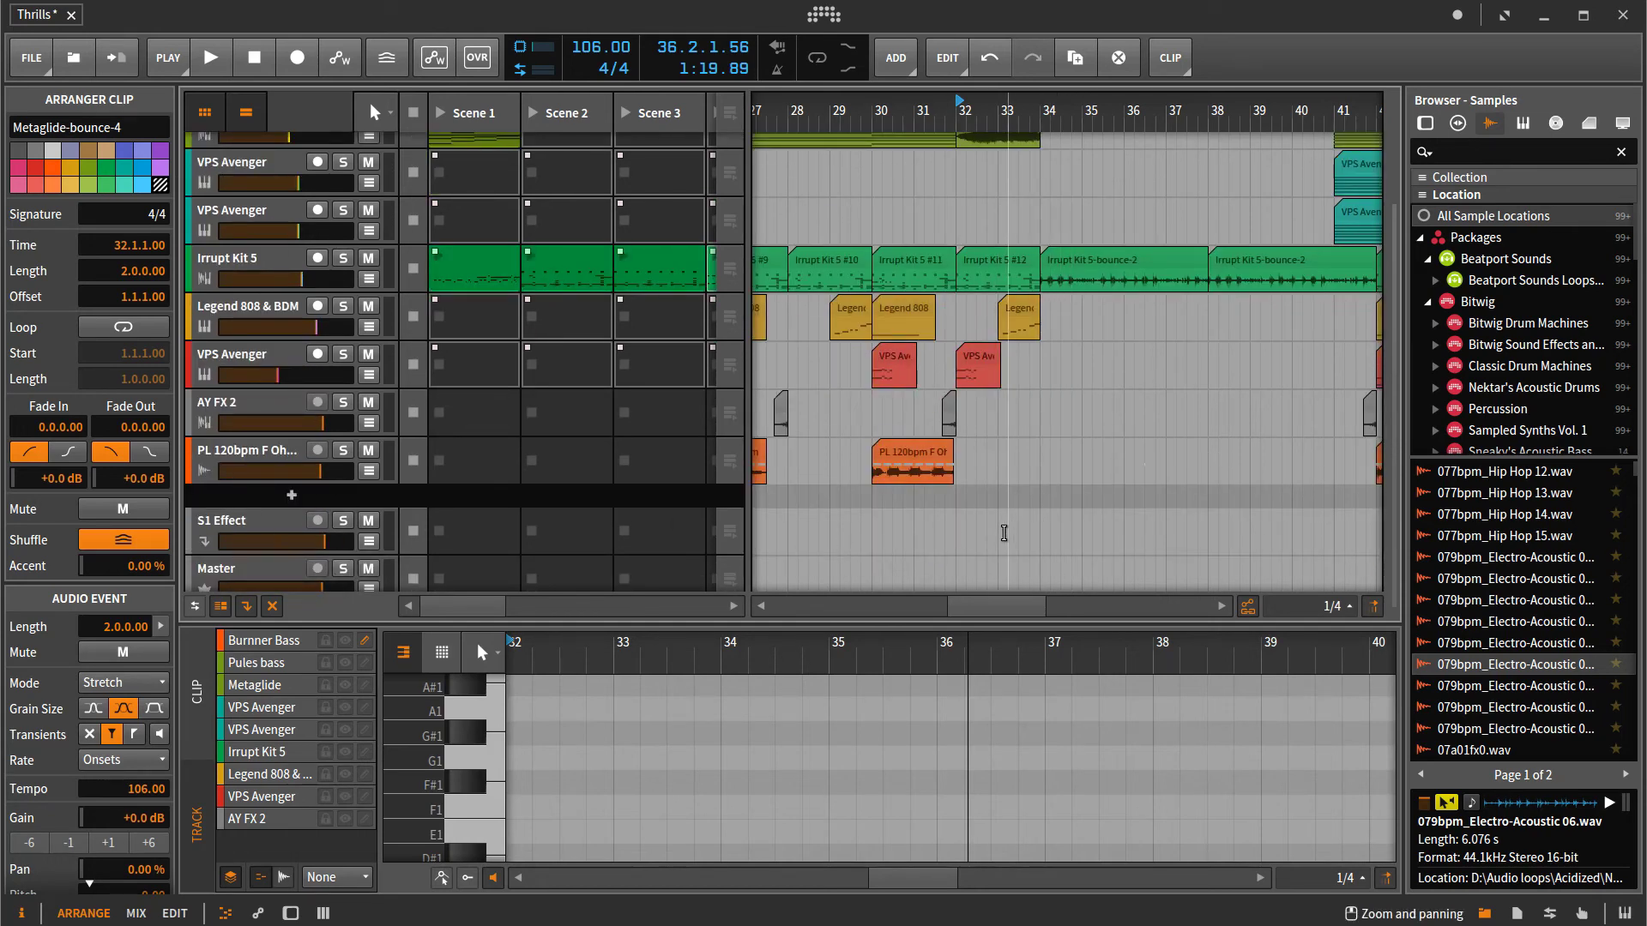
{"action": "scroll", "coordinate": [1016, 525], "scroll_direction": "up", "scroll_amount": 2}
{"action": "scroll", "coordinate": [1023, 518], "scroll_direction": "down", "scroll_amount": 2}
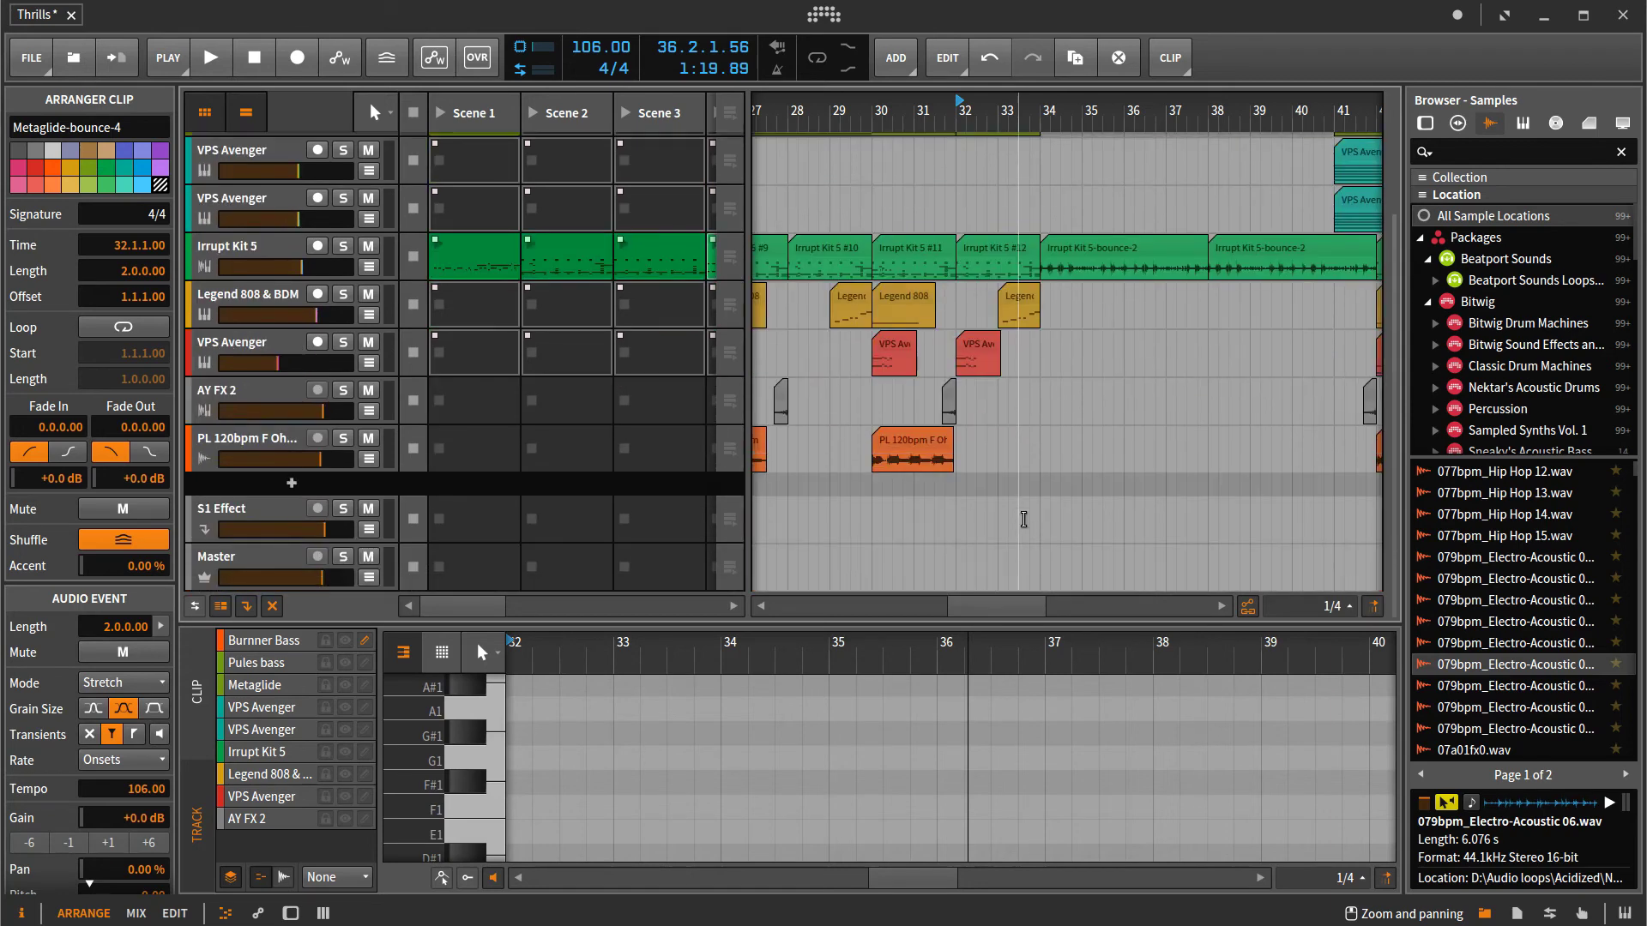
{"action": "scroll", "coordinate": [1025, 286], "scroll_direction": "up", "scroll_amount": 2}
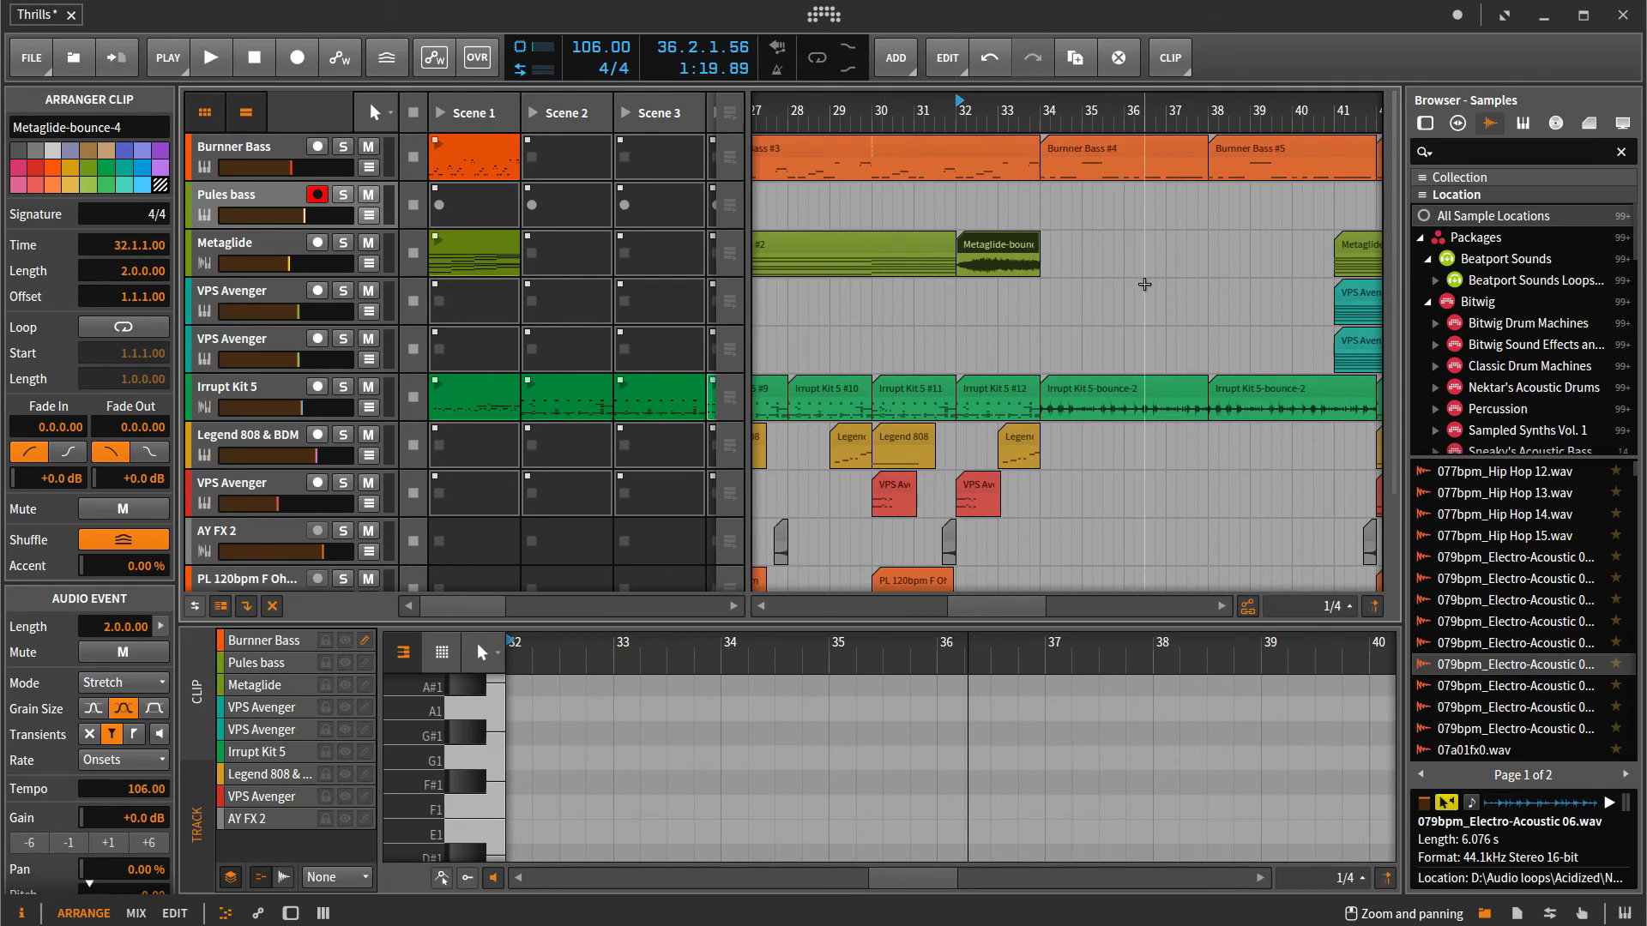
{"action": "scroll", "coordinate": [1111, 266], "scroll_direction": "down", "scroll_amount": 3}
{"action": "scroll", "coordinate": [1201, 262], "scroll_direction": "up", "scroll_amount": 3}
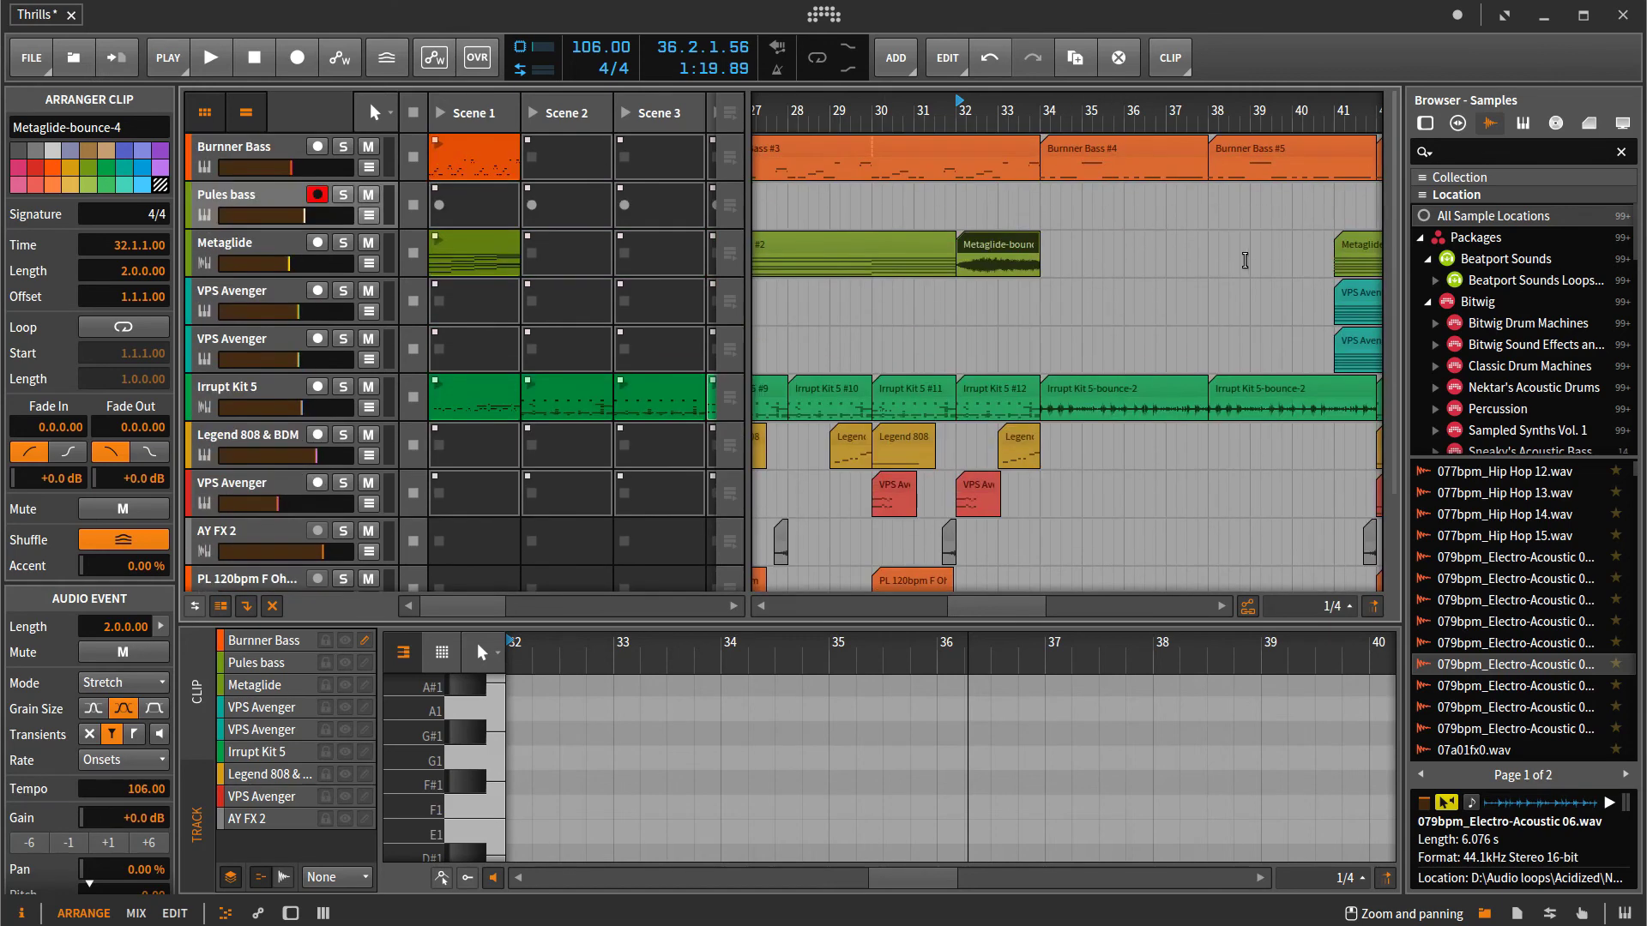